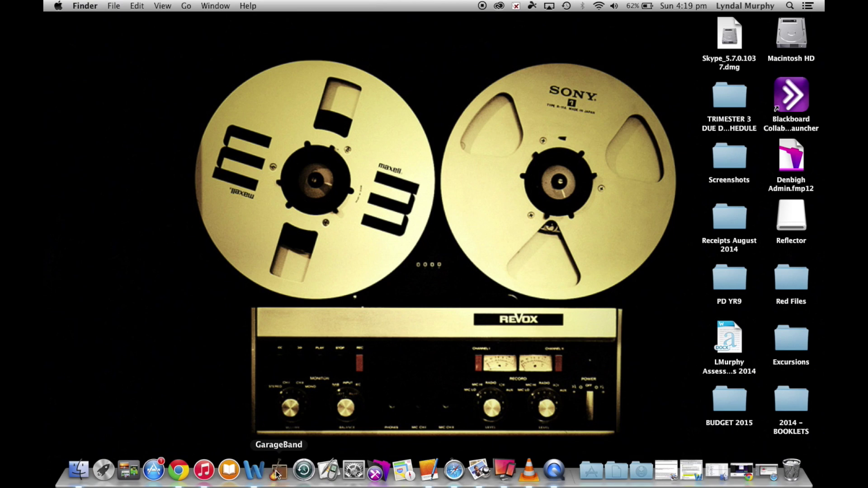
Launch GarageBand from the Dock, reopening the movie-scoring project.
click(276, 474)
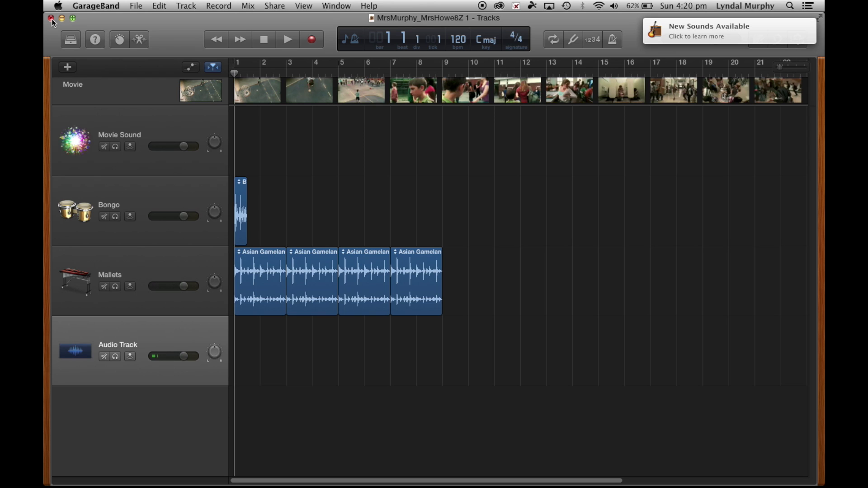
Start a new project via File > New, landing on the project chooser's templates.
click(136, 6)
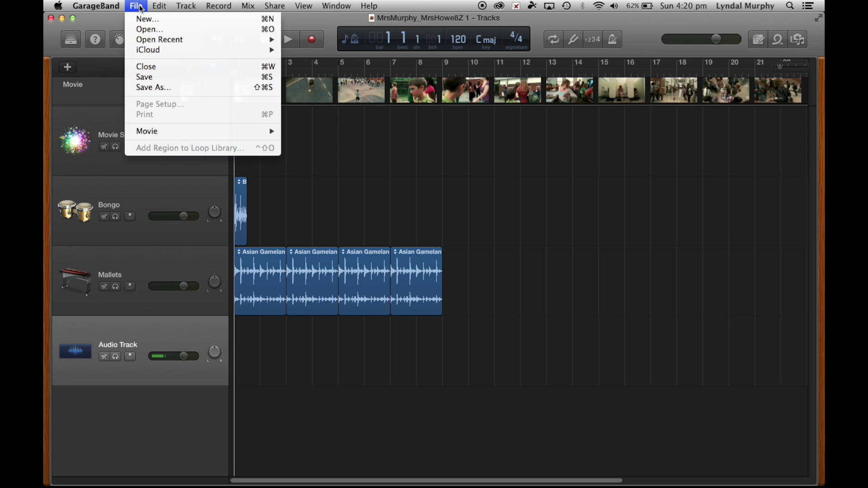
click(148, 18)
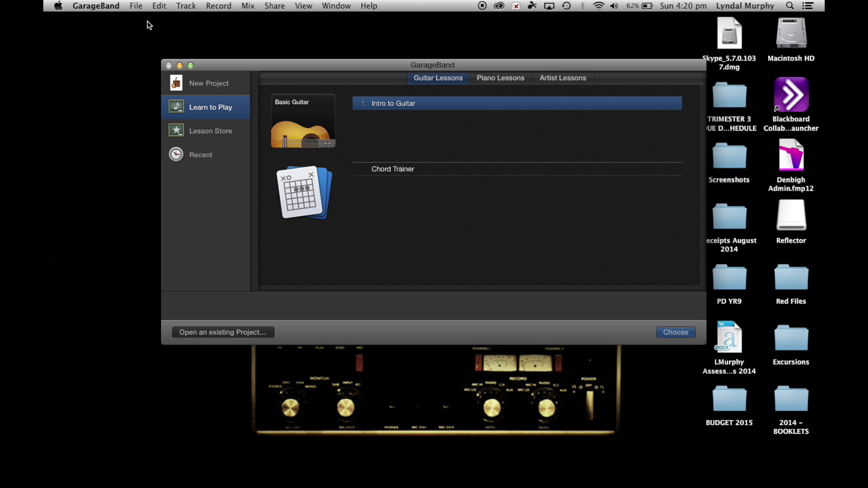
click(207, 84)
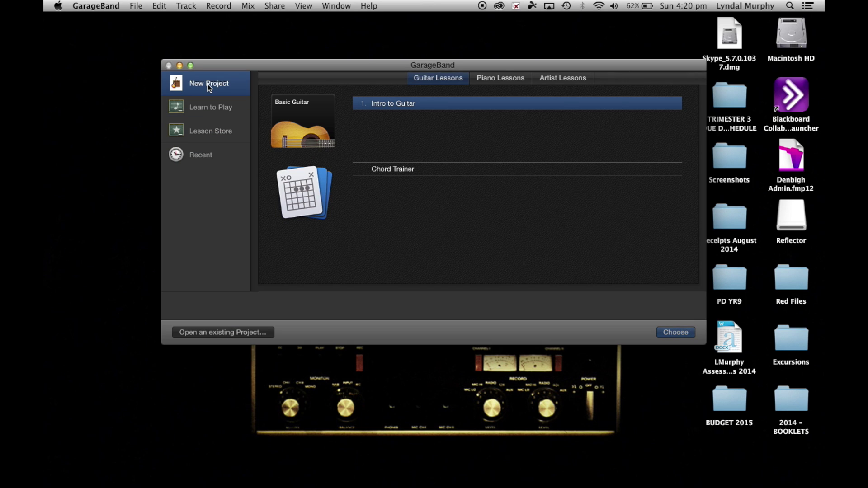
Browse guitar, piano and artist lessons, the Lesson Store and Recent, ending on New Project templates.
click(203, 108)
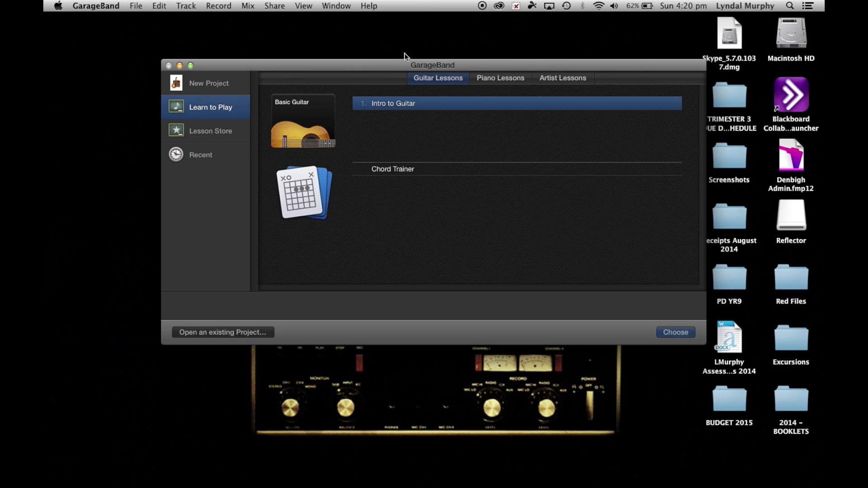
click(491, 85)
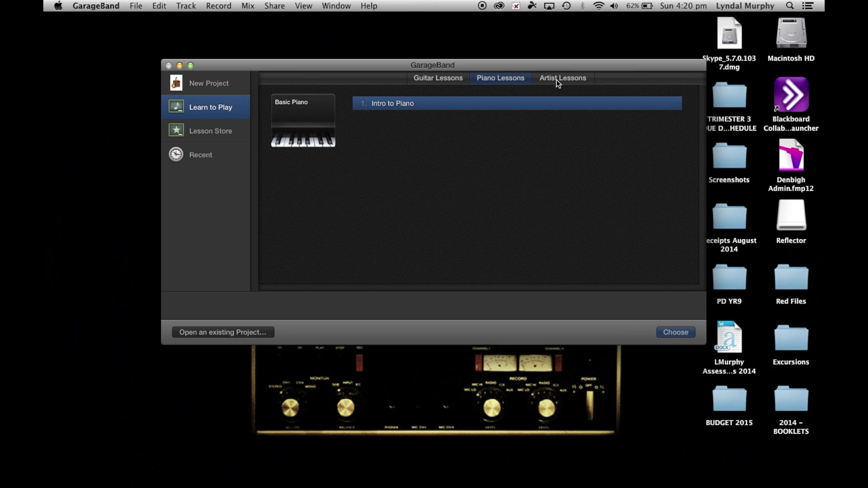
click(582, 79)
click(439, 78)
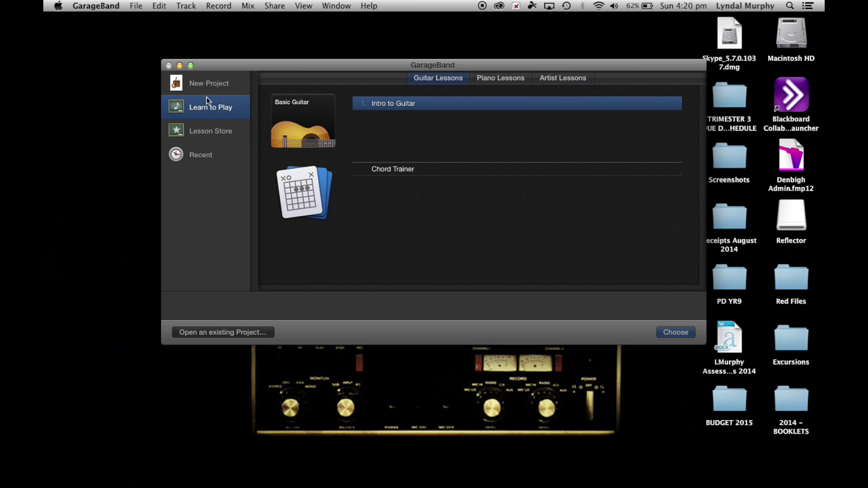
click(205, 130)
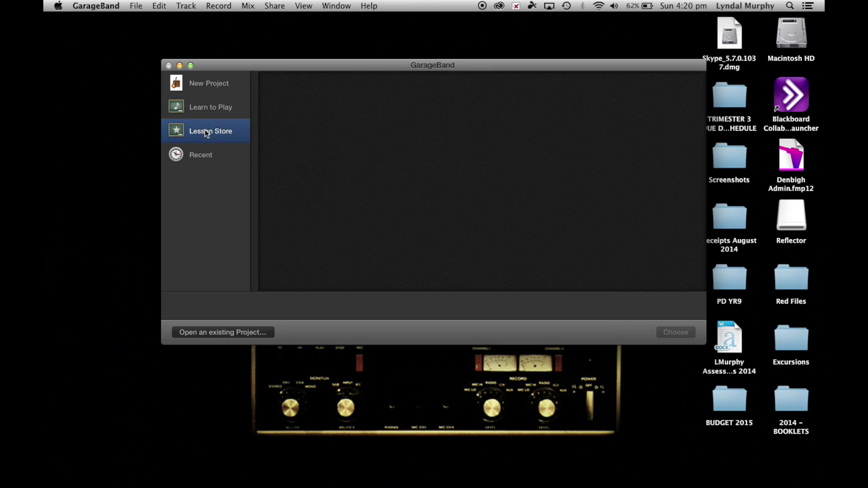
click(207, 158)
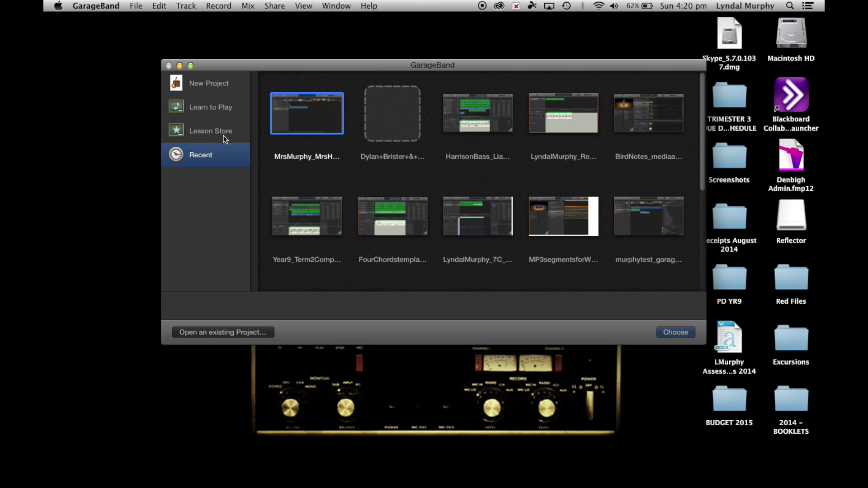
click(212, 85)
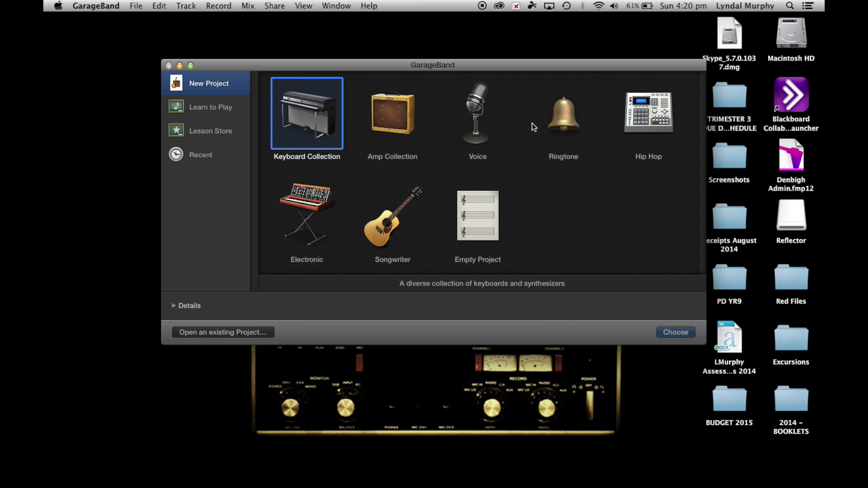
Create a Keyboard Collection project and select its Classic Electric Piano track.
click(676, 333)
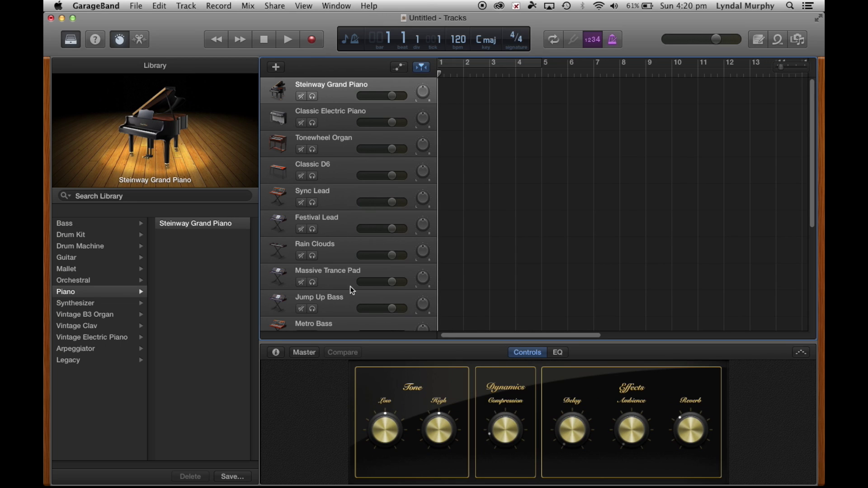
click(335, 112)
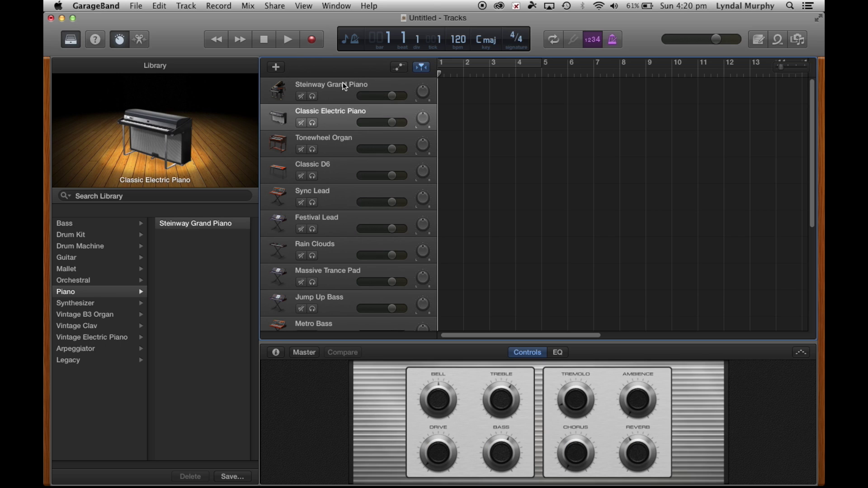
Delete Italo Disco Patterns and every other track, leaving only Steinway Grand Piano.
click(342, 93)
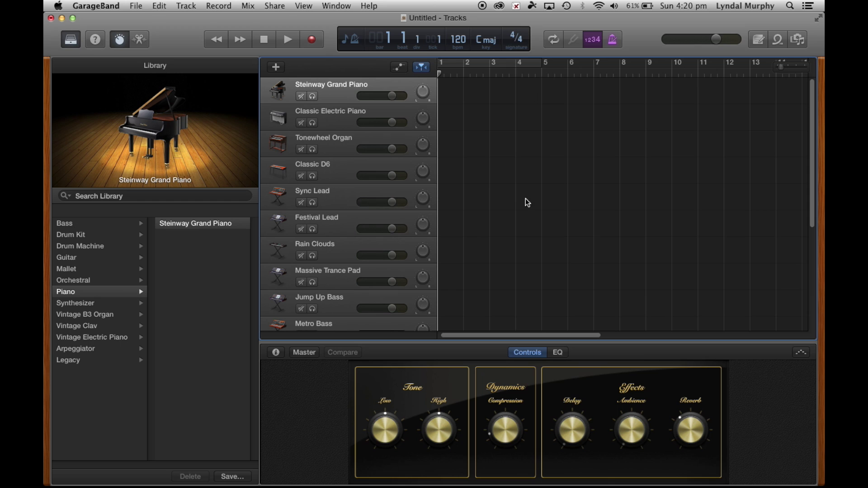
scroll(394, 258, down, 1)
scroll(387, 254, down, 1)
scroll(387, 254, down, 3)
scroll(385, 255, down, 2)
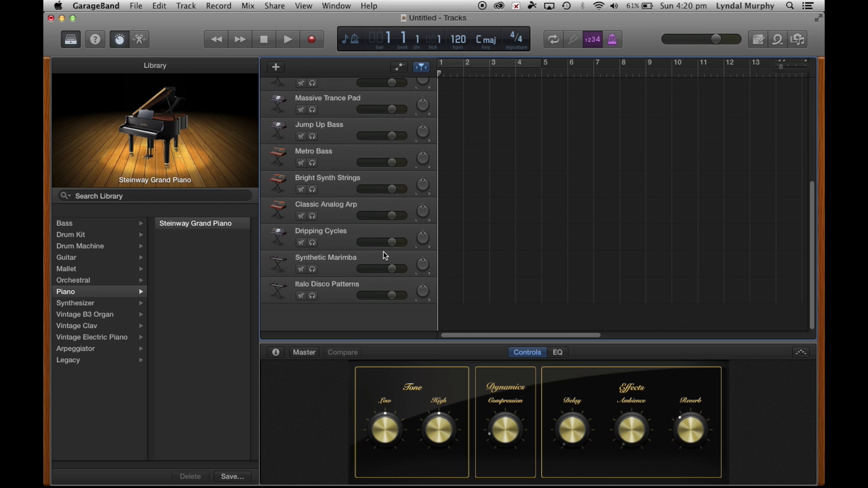
click(348, 296)
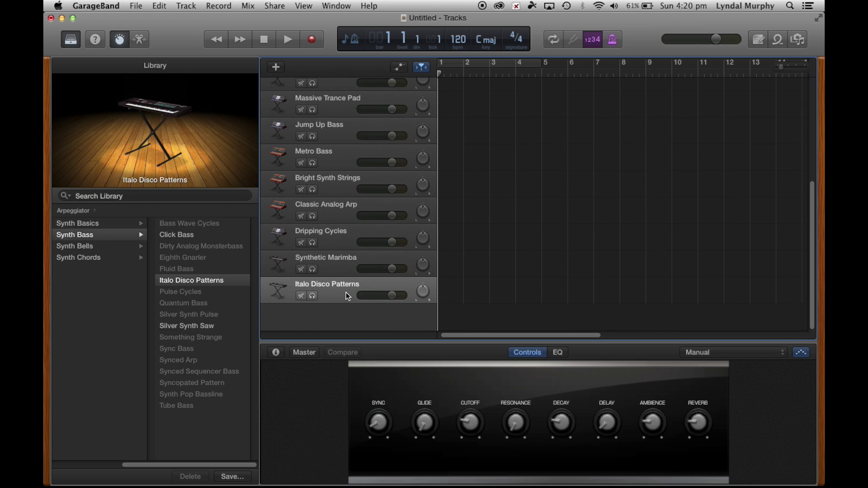
key(super+BackSpace)
key(super+BackSpace)
key(super+BackSpace)
key(super+BackSpace)
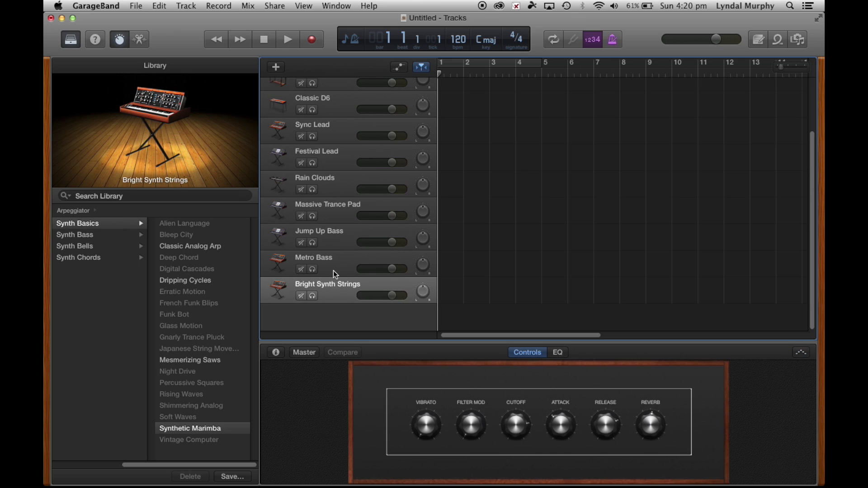
key(super+BackSpace)
key(super+BackSpace)
key(super+BackSpace)
key(super+BackSpace)
key(super+BackSpace)
key(super+BackSpace)
key(super+BackSpace)
key(super+BackSpace)
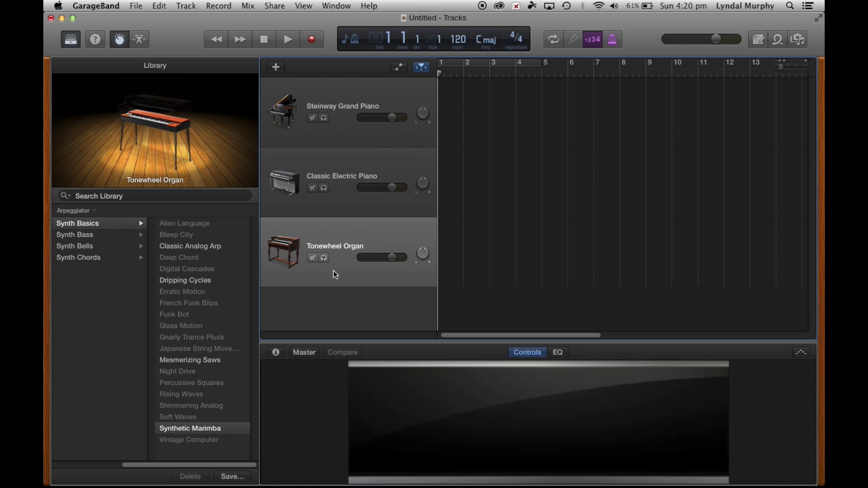
key(super+BackSpace)
key(super+BackSpace)
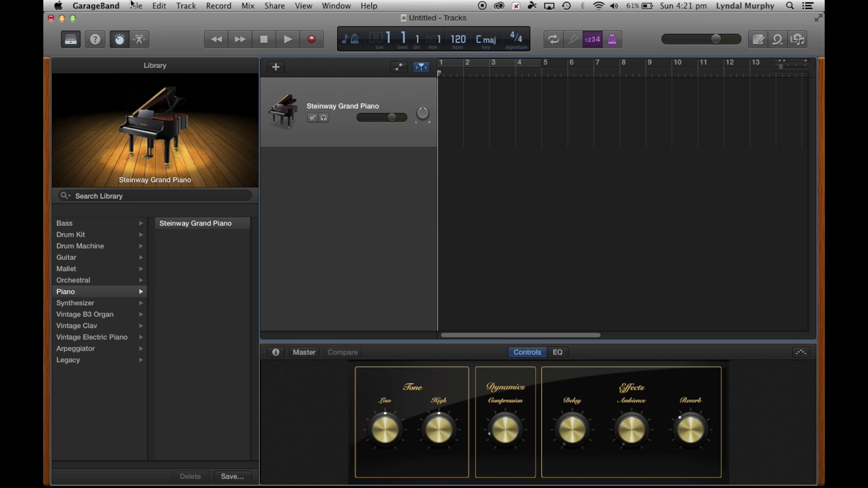
Hide the library and view the track's EQ, sound knobs, then the master output controls.
click(75, 42)
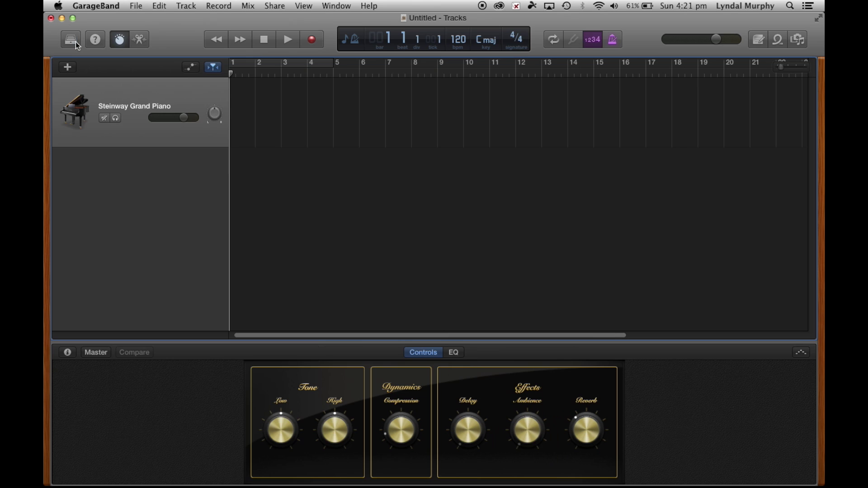
click(454, 354)
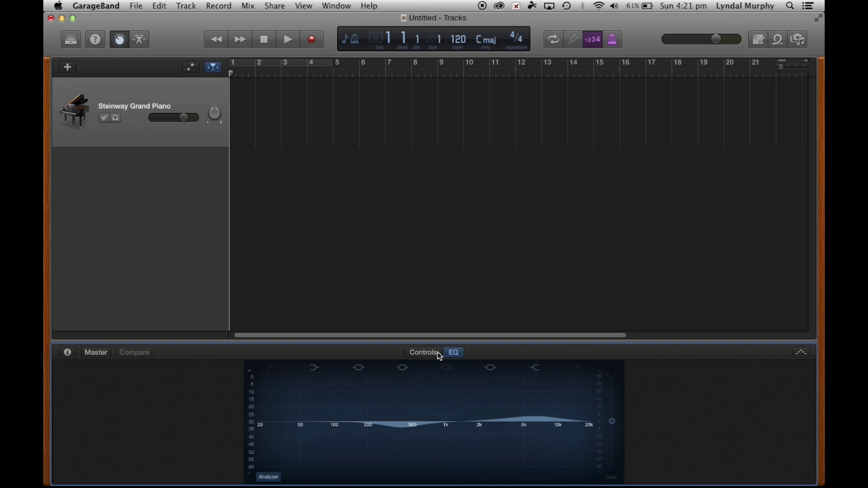
click(437, 352)
click(89, 354)
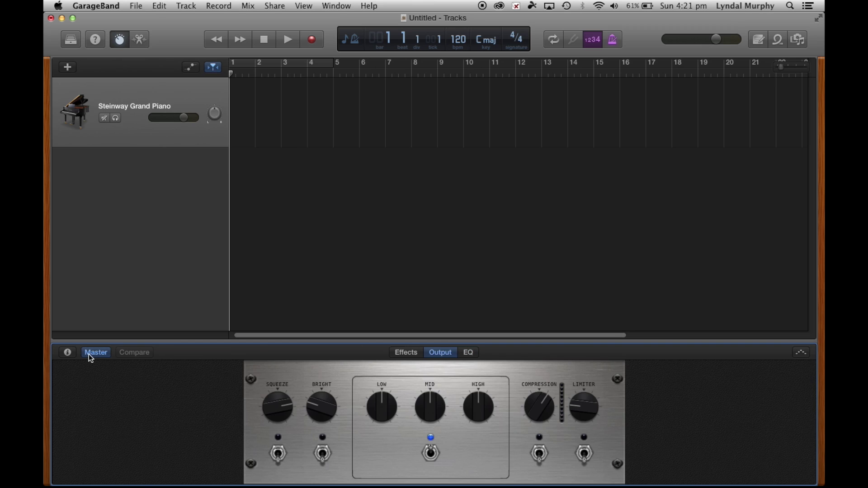
Reopen the library and browse Bass, Drum Machine, Guitar and Mallet instruments.
click(72, 42)
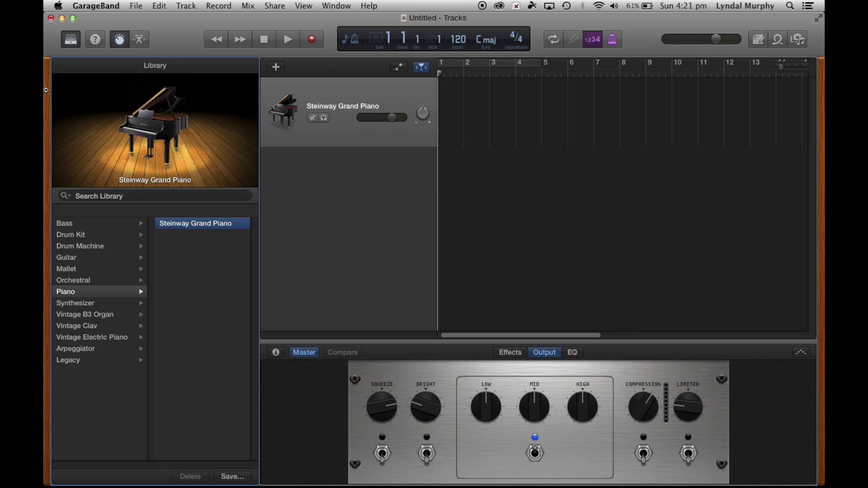
click(76, 225)
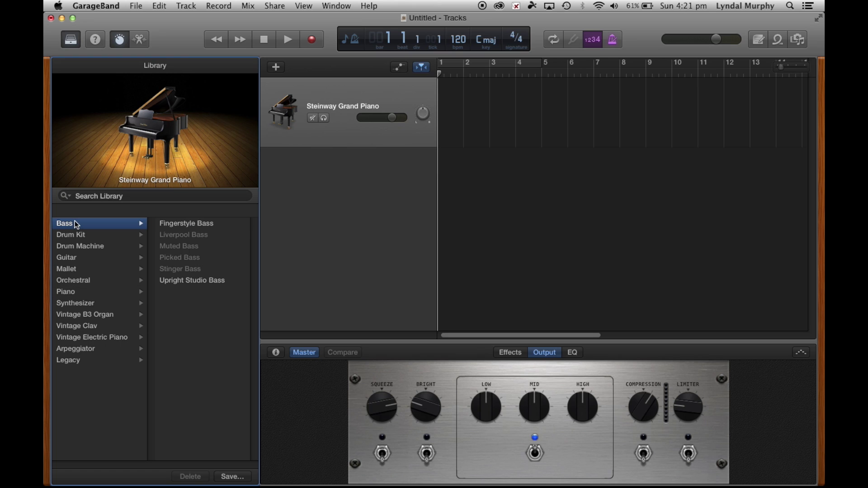
click(79, 236)
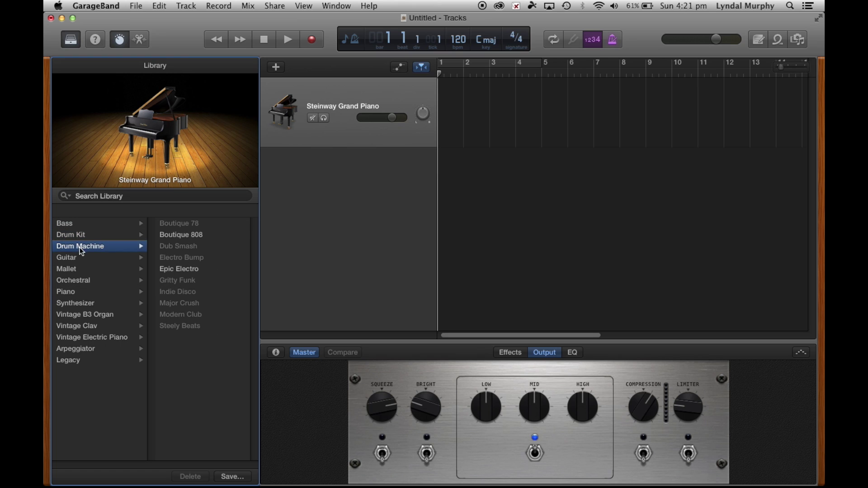
click(76, 257)
click(76, 271)
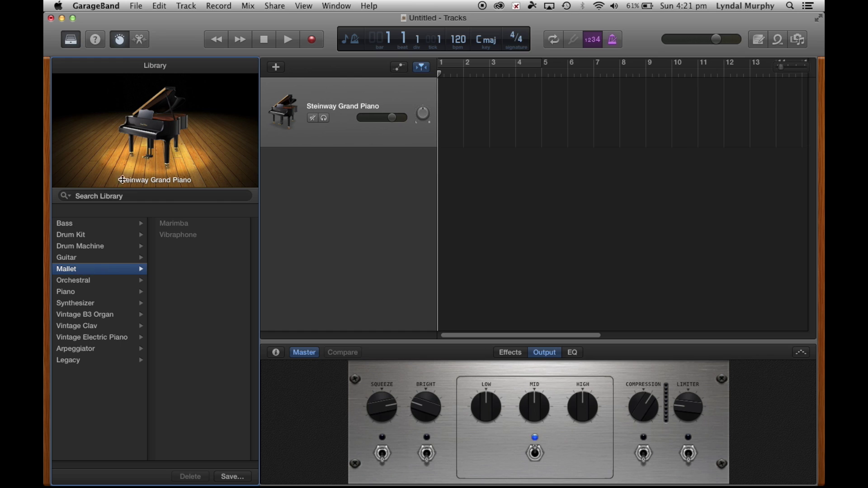
Toggle the Smart Controls panel and bring up the piano roll editor.
click(123, 41)
click(123, 42)
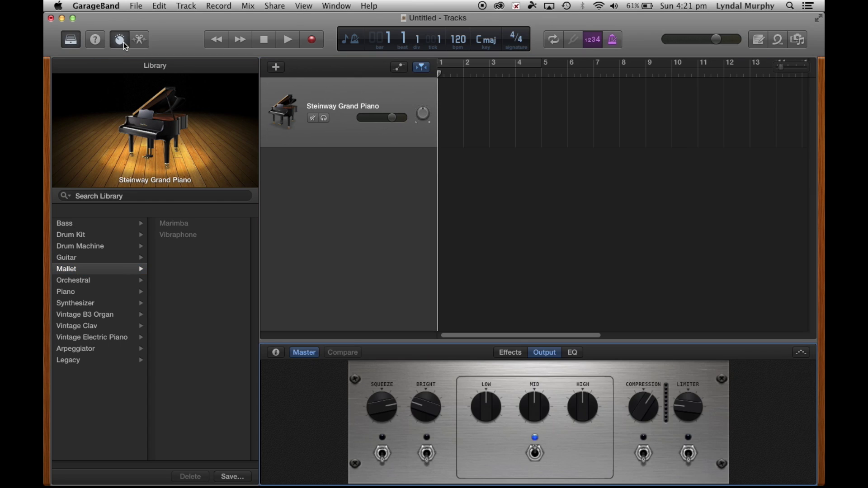
click(140, 40)
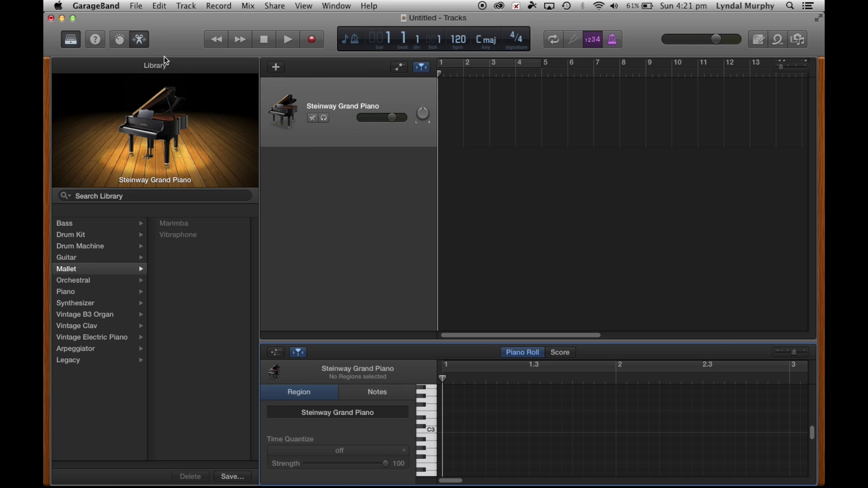
drag(504, 345, 502, 228)
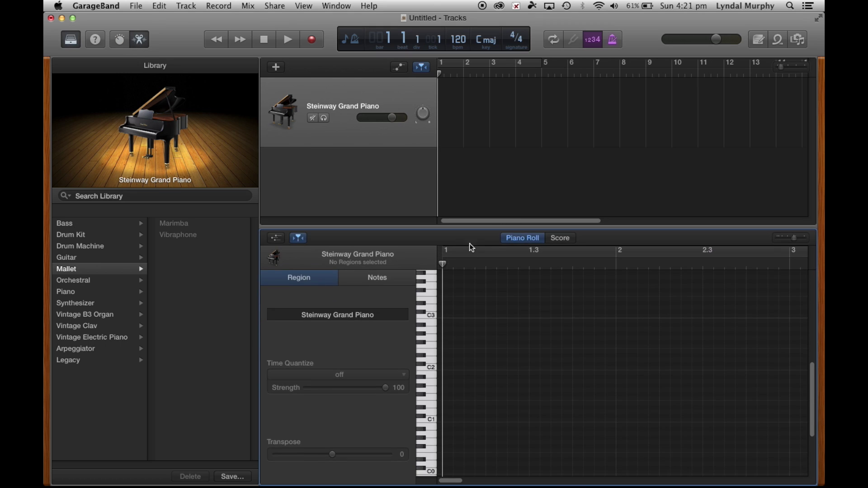
click(434, 287)
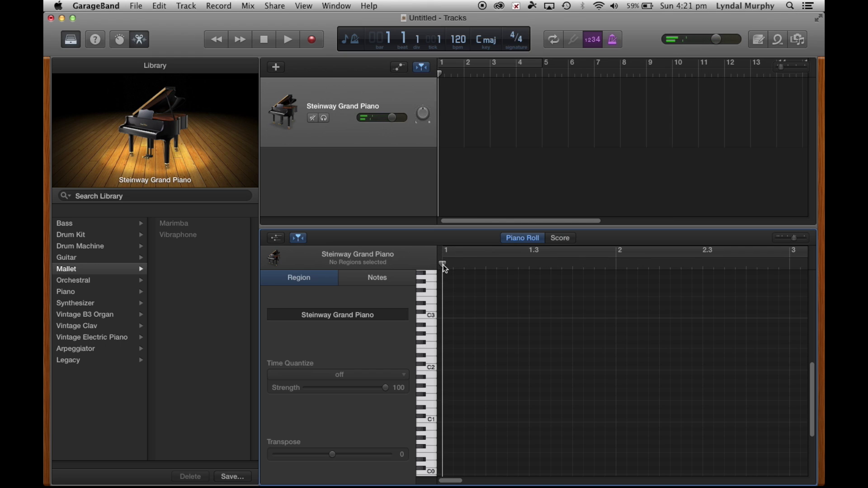
mouse_move(443, 264)
mouse_down()
mouse_move(615, 262)
mouse_move(442, 269)
mouse_up()
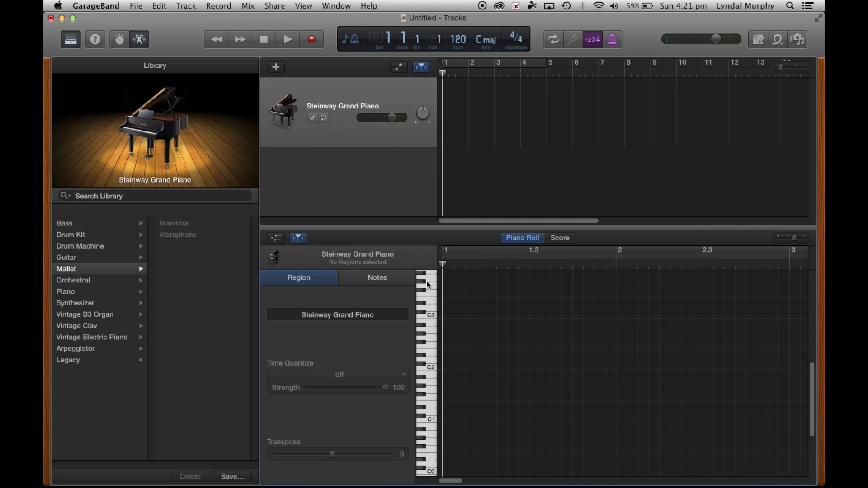
click(119, 41)
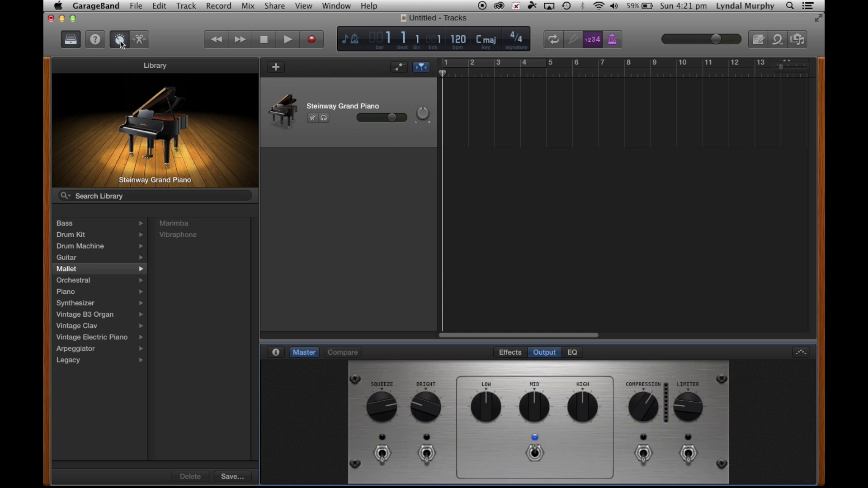
click(139, 41)
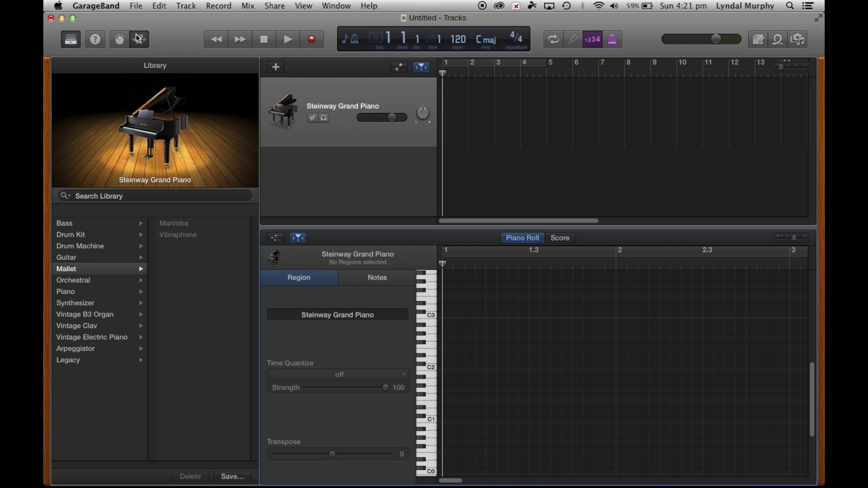
Move the playhead between bars 1, 2 and 5 using the ruler, Rewind, Fast Forward and Go to Beginning.
click(217, 39)
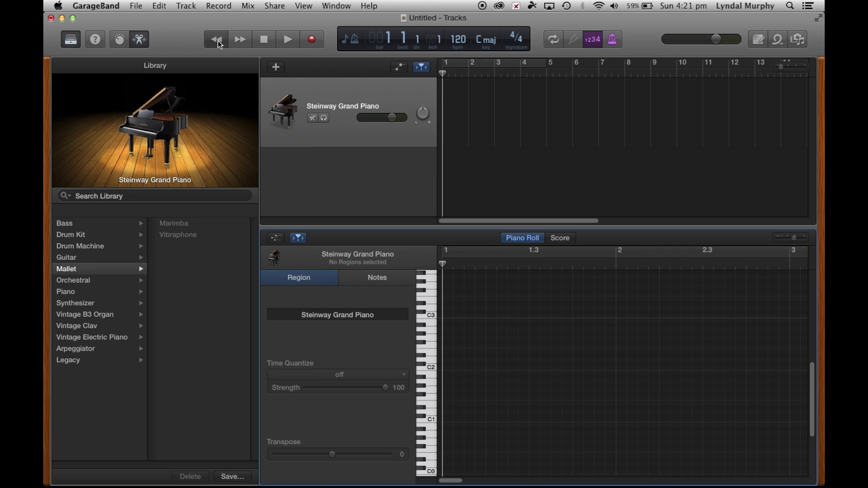
click(470, 75)
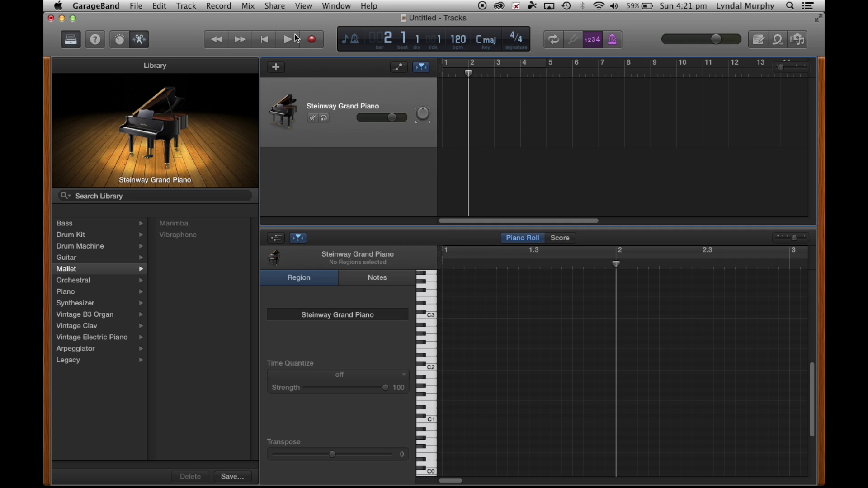
click(221, 40)
click(552, 76)
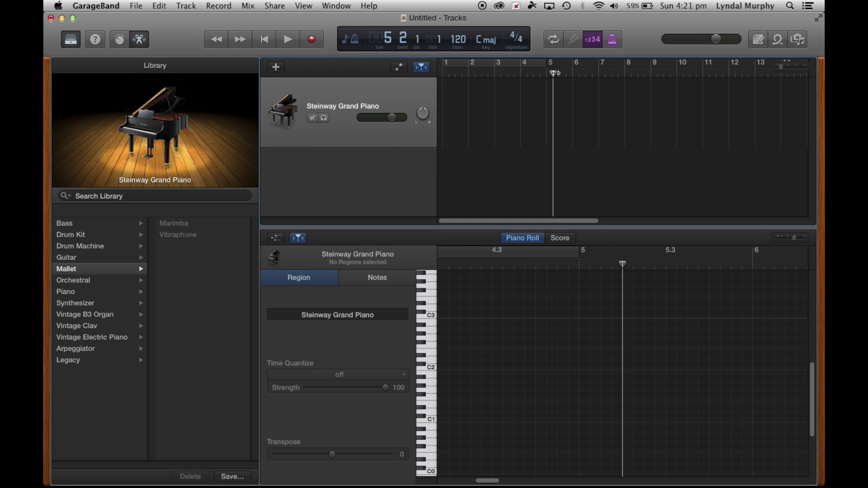
click(228, 41)
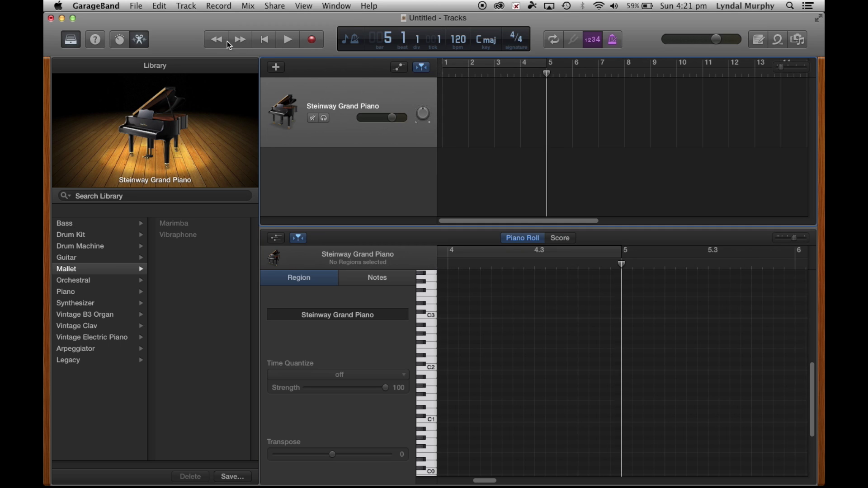
click(267, 40)
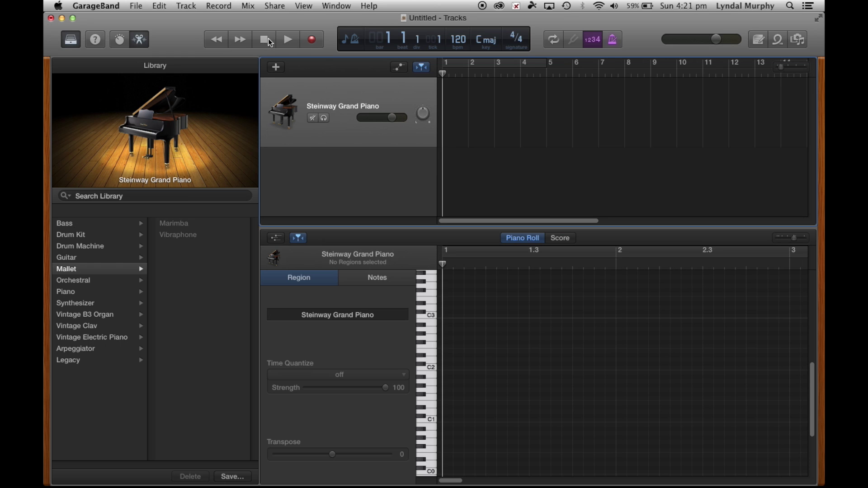
click(238, 43)
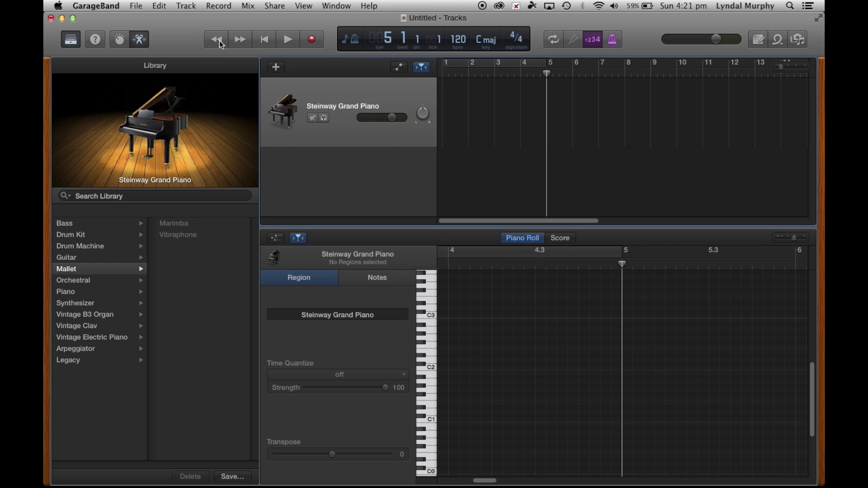
click(264, 42)
Play and stop the song, then record a note near C3 on the piano track and stop.
click(290, 43)
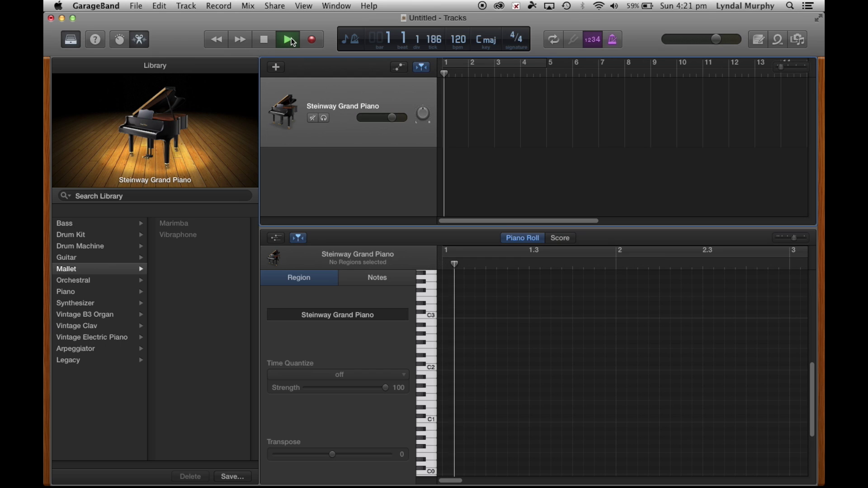
click(290, 43)
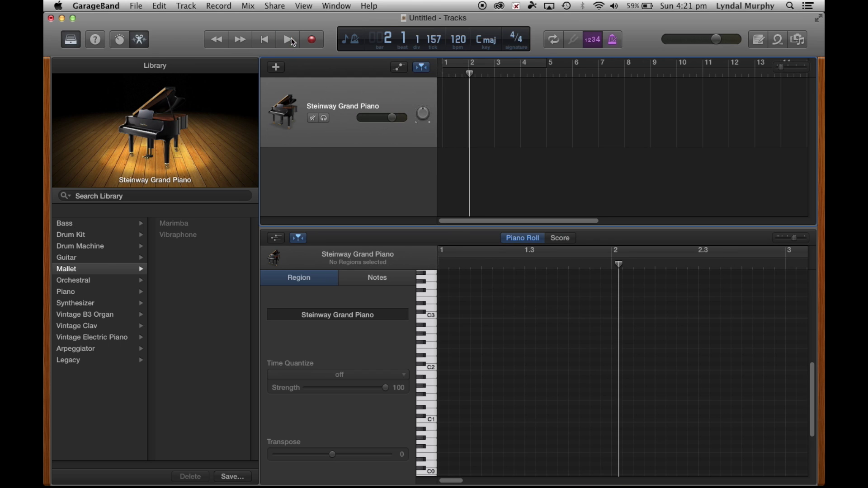
click(312, 44)
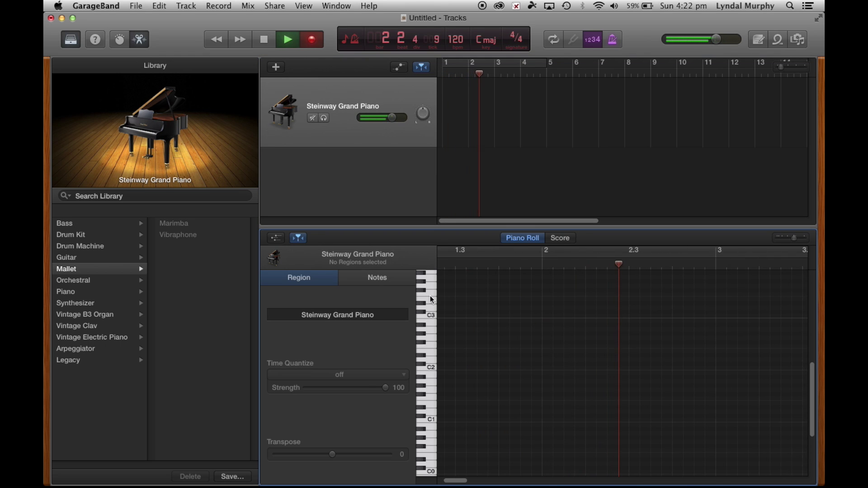
click(429, 313)
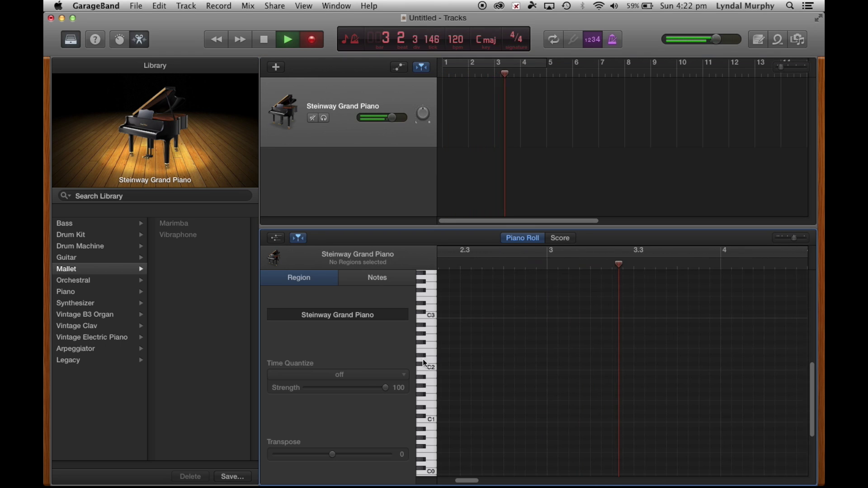
click(265, 38)
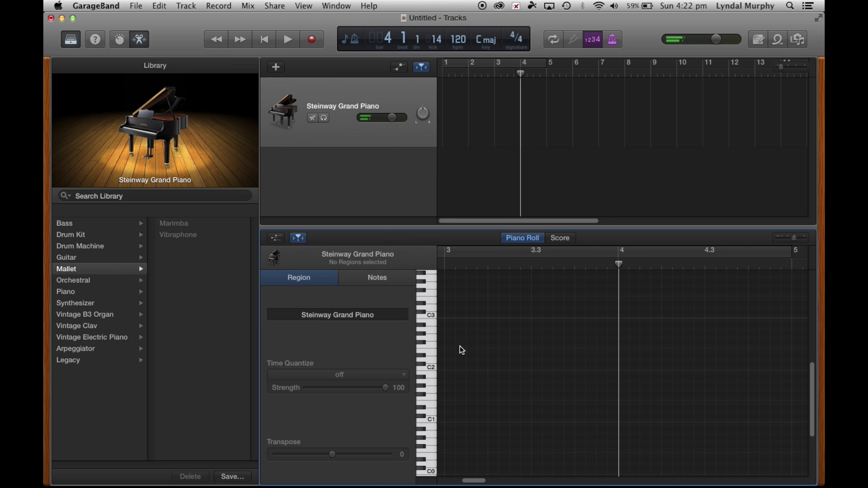
scroll(471, 358, up, 5)
scroll(457, 368, up, 2)
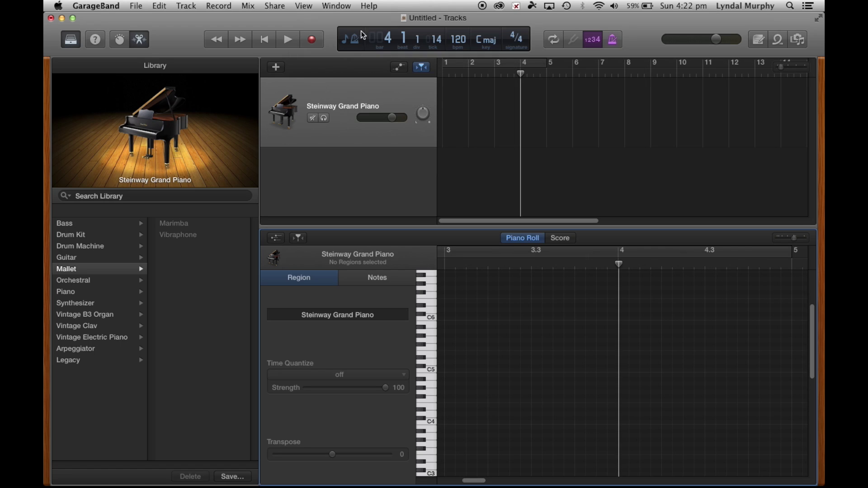
click(349, 39)
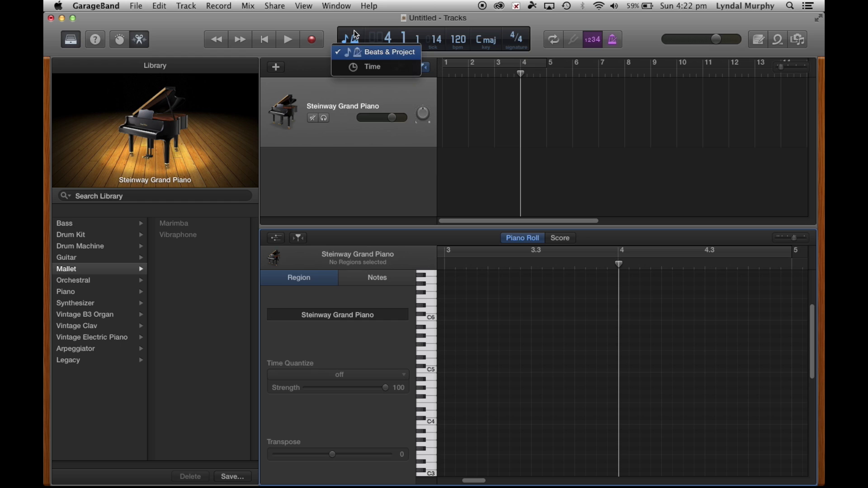
click(385, 53)
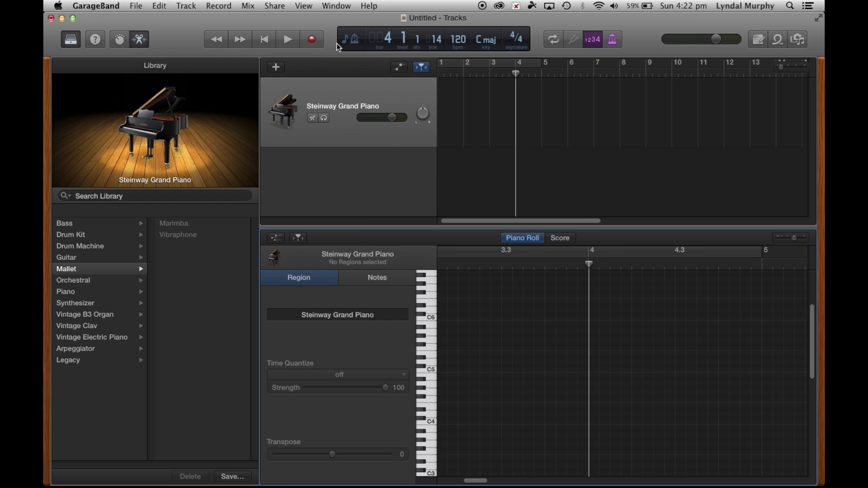
click(348, 44)
key(Escape)
click(421, 46)
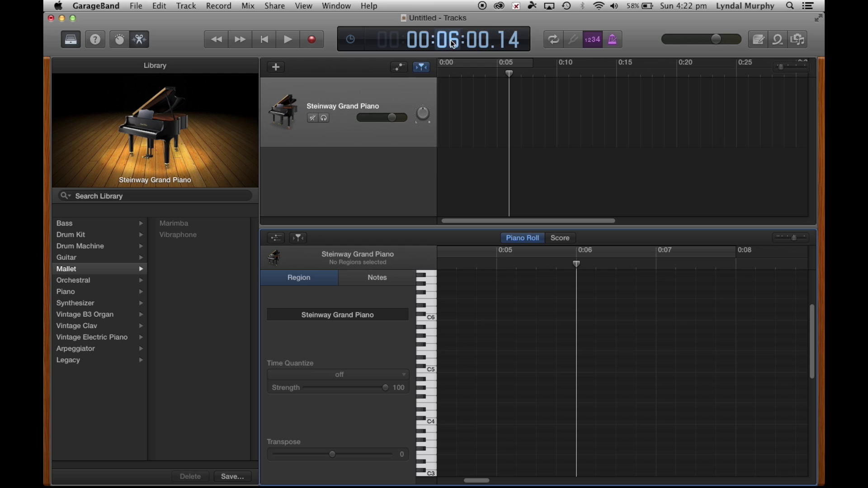
click(351, 41)
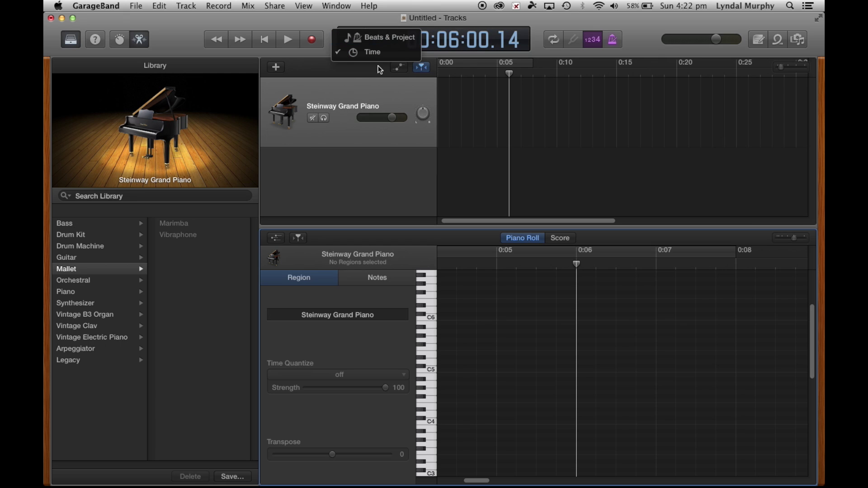
click(383, 37)
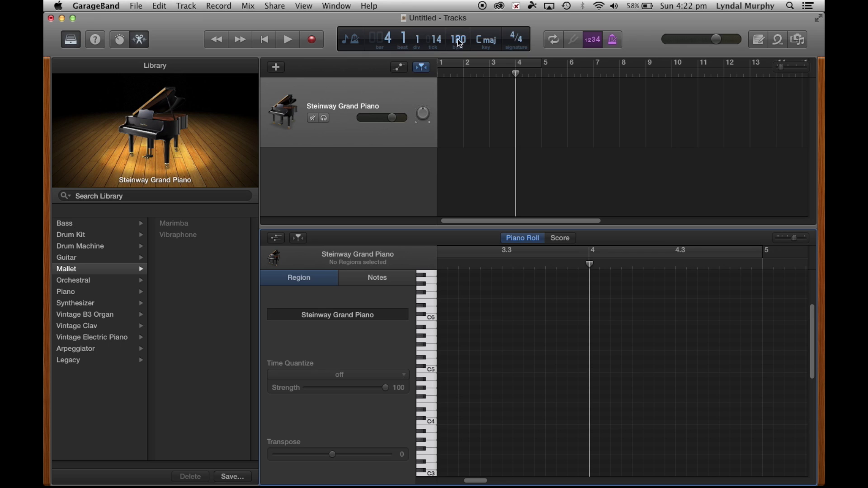
mouse_move(459, 43)
mouse_down()
mouse_move(458, 123)
mouse_move(459, 27)
mouse_move(459, 75)
mouse_up()
Drag the tempo down to 100 bpm and leave the key at C major.
drag(459, 75, 469, 125)
click(489, 41)
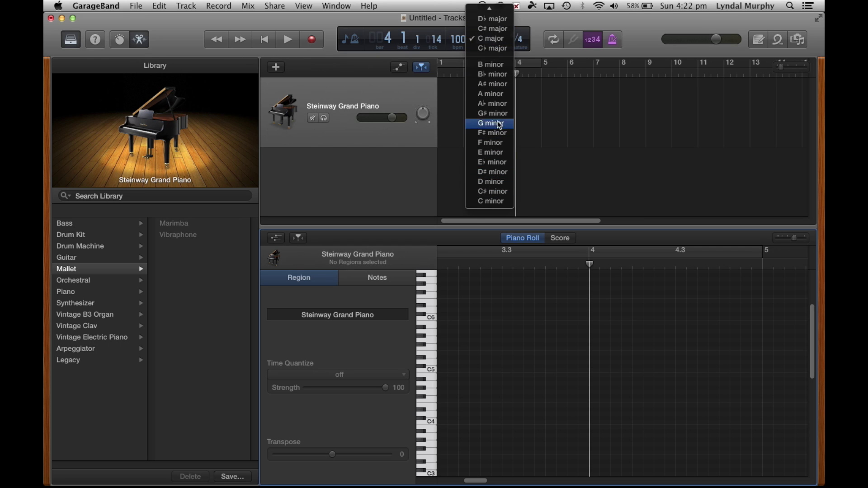
click(528, 17)
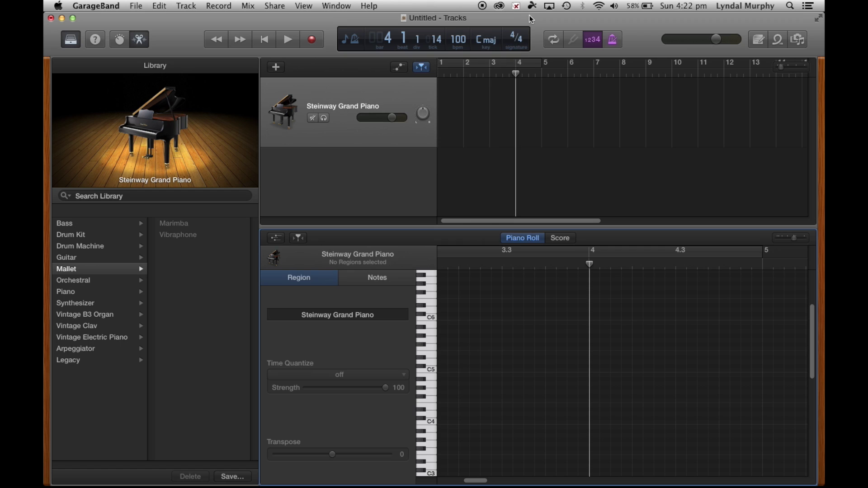
Try a 4/2 time signature and other beat counts, settling back on 4/4.
click(521, 43)
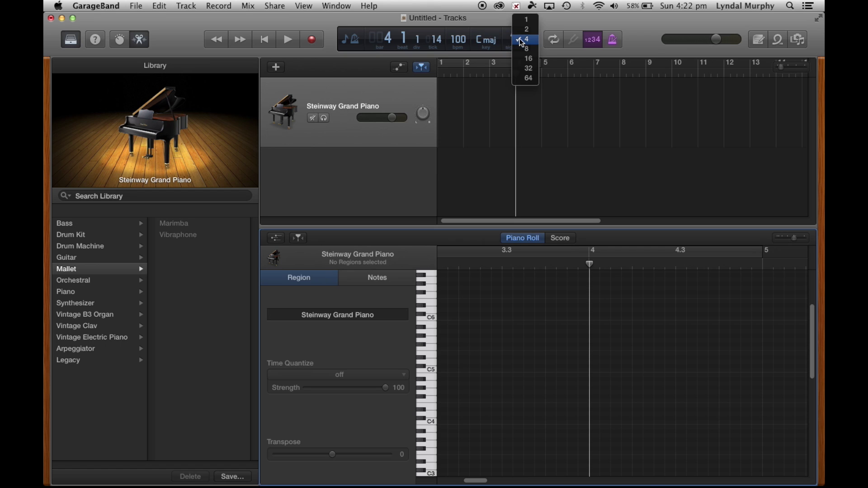
click(526, 29)
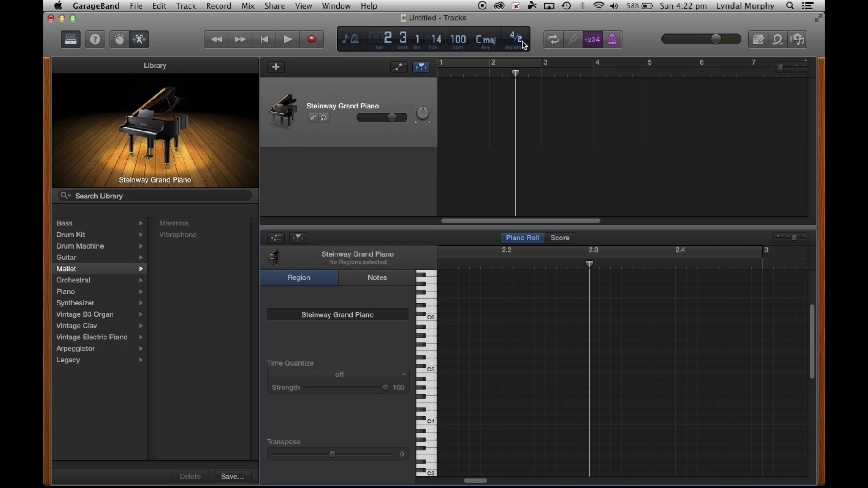
click(522, 43)
click(514, 43)
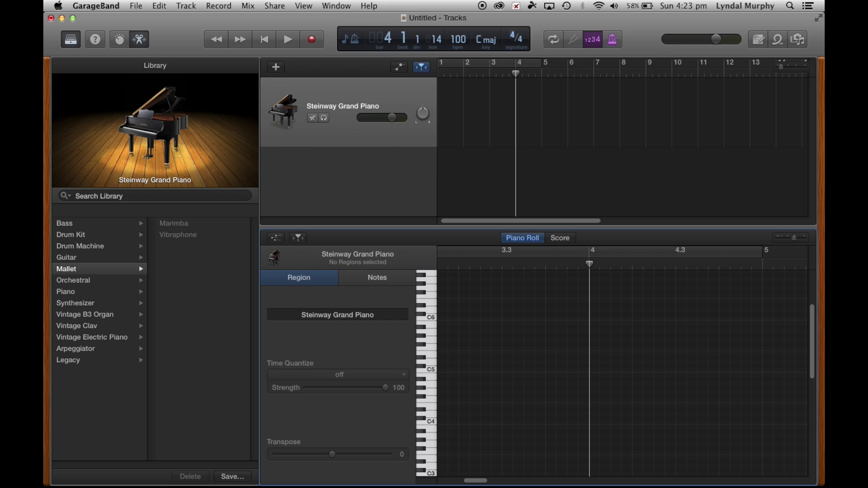
mouse_move(513, 37)
mouse_down()
mouse_move(513, 55)
mouse_move(516, 38)
mouse_move(520, 45)
mouse_up()
Turn cycle looping on with a range out to bar 5, then off again.
click(553, 43)
drag(539, 70, 565, 132)
click(555, 40)
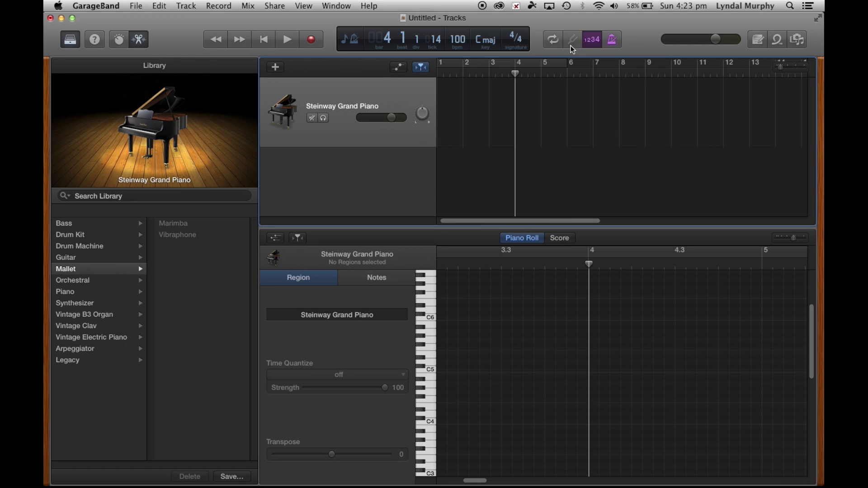
Toggle count-in and metronome off, lower master volume to about -20.9 dB and show the notepad.
click(590, 45)
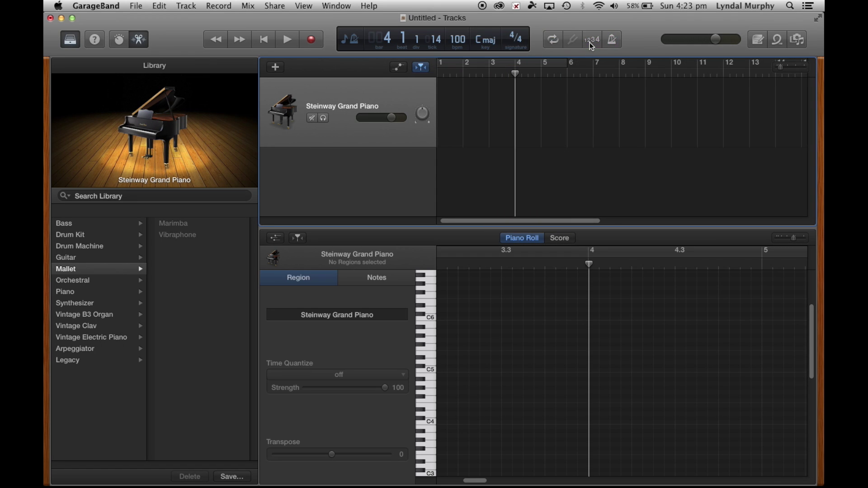
click(590, 45)
click(590, 44)
click(614, 46)
click(614, 47)
mouse_move(715, 41)
mouse_down()
mouse_move(682, 44)
mouse_move(705, 41)
mouse_up()
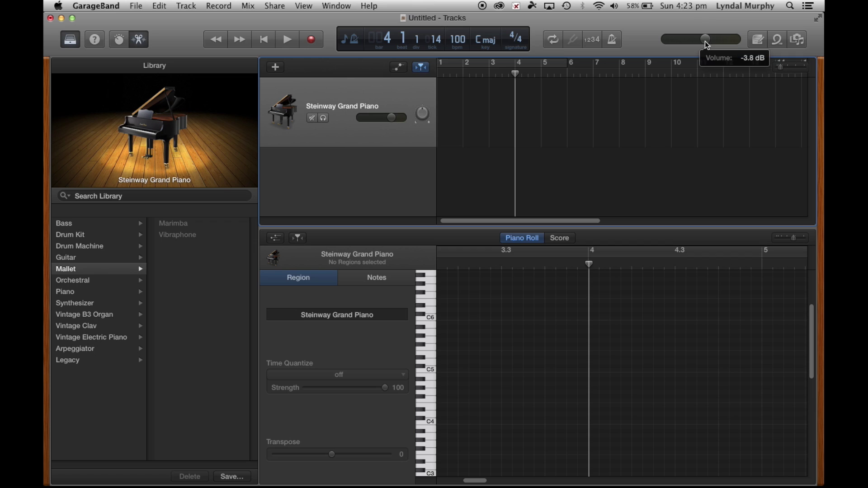
click(757, 39)
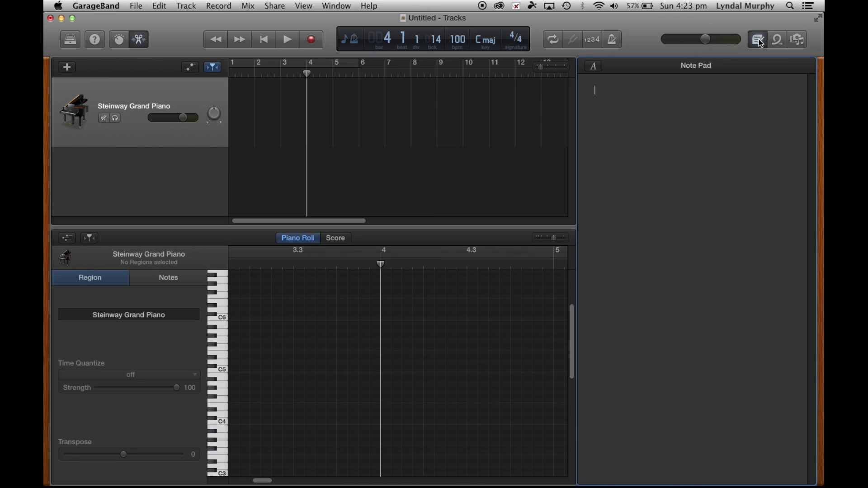
Show the Apple Loops browser and preview 70s Ballad Drums 01 and 70s Ballad Piano 01.
click(759, 41)
click(778, 39)
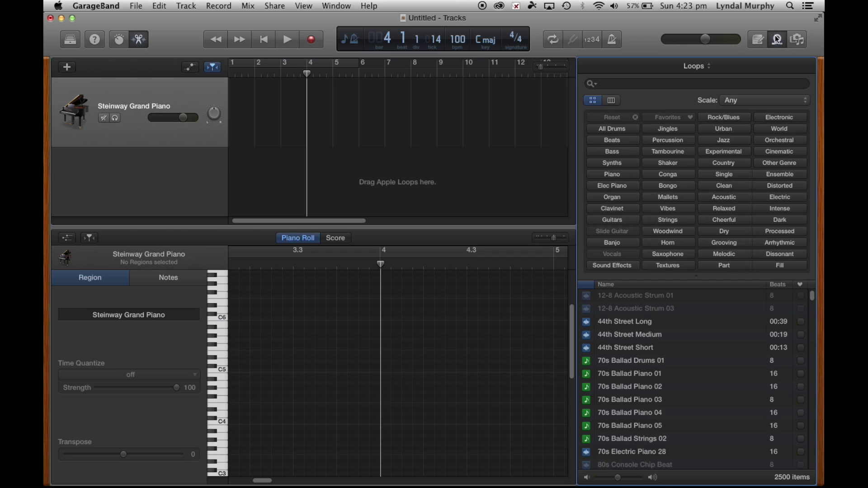
click(624, 362)
click(627, 373)
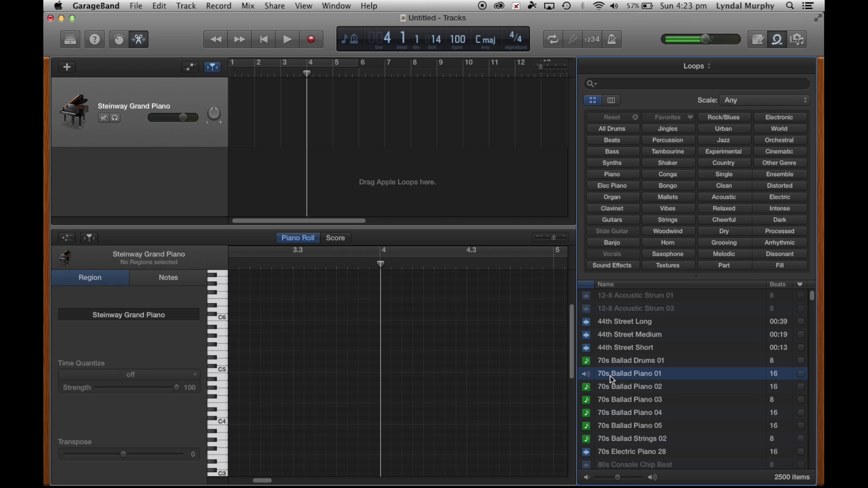
Drag 70s Ballad Piano 01 in as a new track and move its region to bar 1.
mouse_move(610, 372)
mouse_down()
mouse_move(284, 178)
mouse_move(293, 180)
mouse_up()
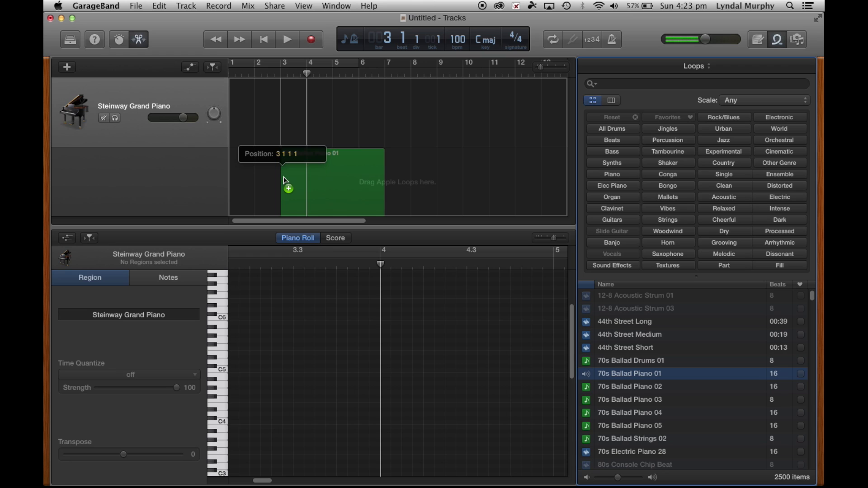
drag(283, 179, 286, 179)
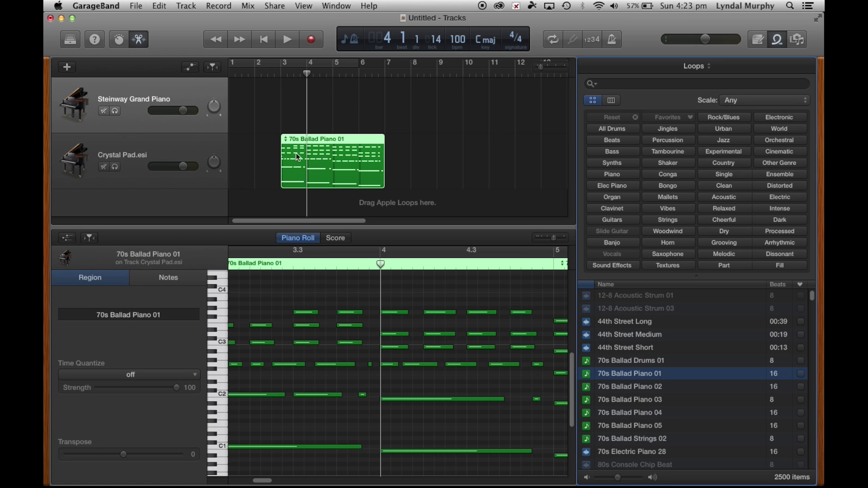
mouse_move(335, 163)
mouse_down()
mouse_move(296, 155)
mouse_move(290, 183)
mouse_up()
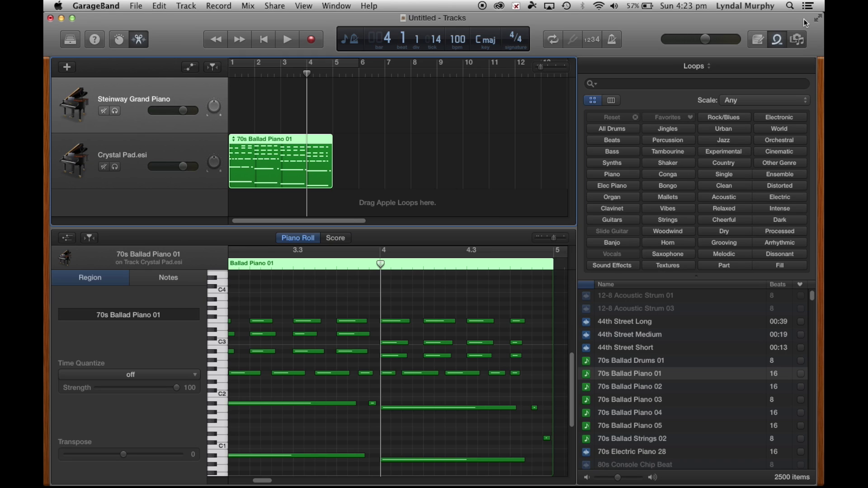
click(796, 41)
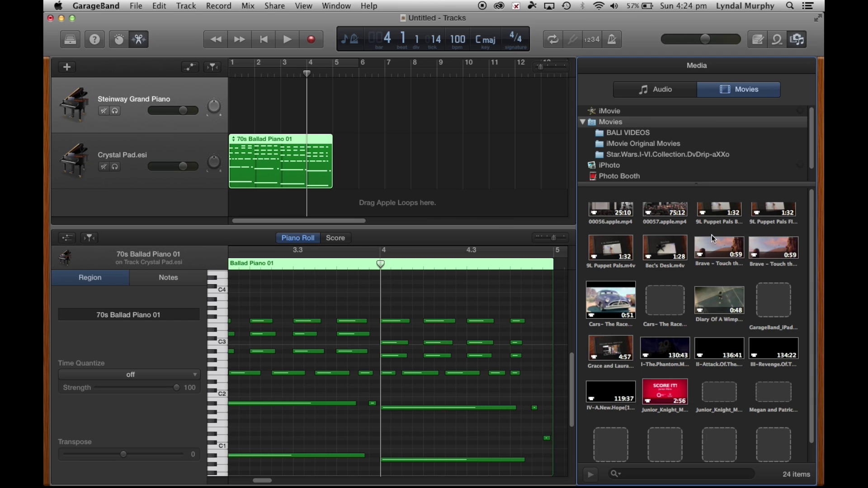
click(777, 41)
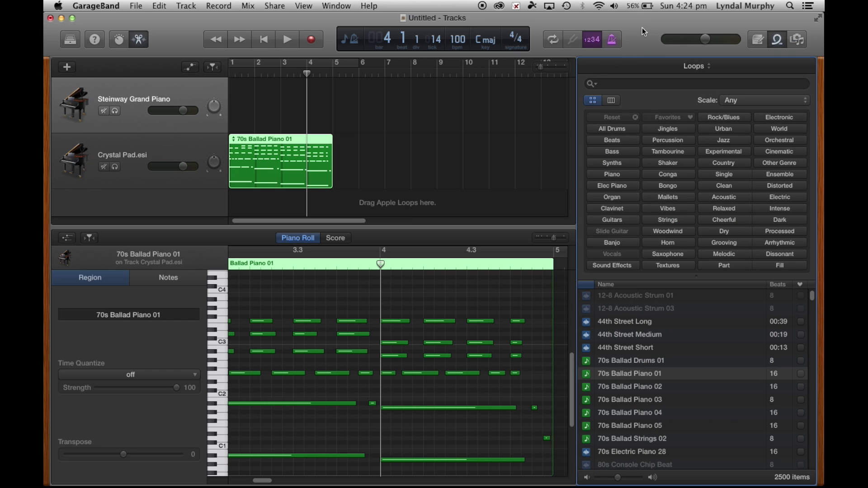
click(592, 41)
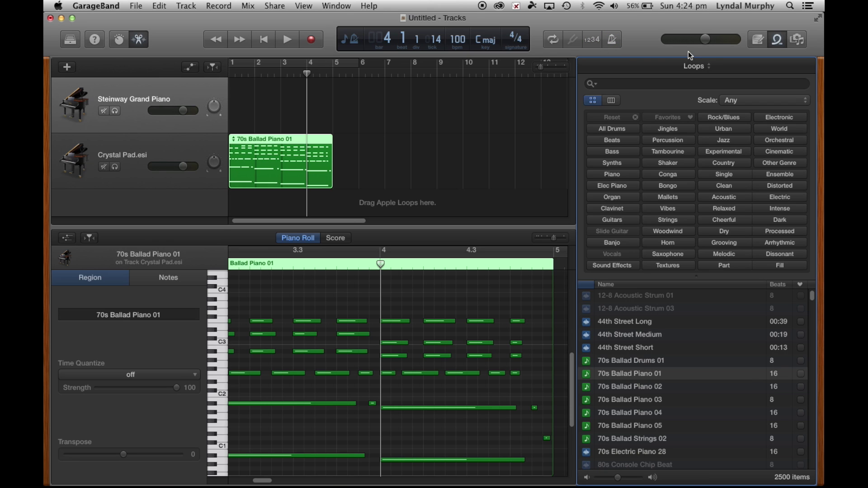
mouse_move(643, 25)
mouse_down()
mouse_move(628, 41)
mouse_move(649, 27)
mouse_up()
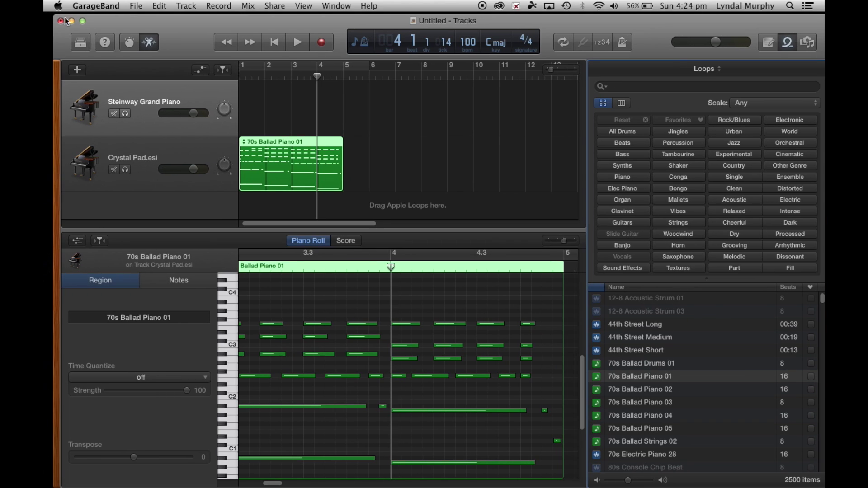
Turn on Quick Help, toggle Catch, and drag the playhead back into bar 3.
click(106, 42)
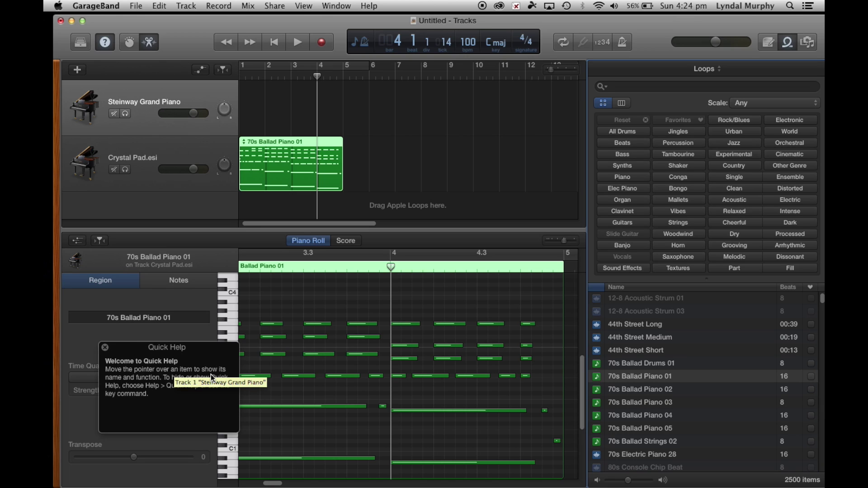
click(99, 242)
click(100, 241)
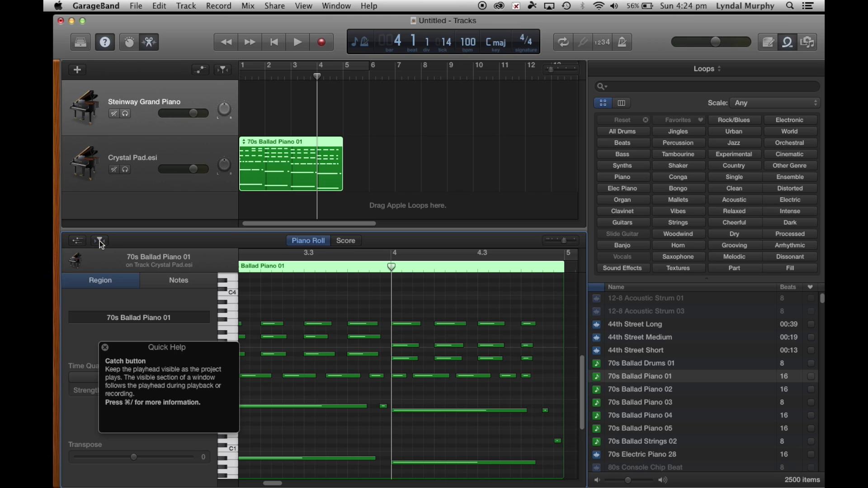
mouse_move(391, 267)
mouse_down()
mouse_move(426, 266)
mouse_move(358, 268)
mouse_up()
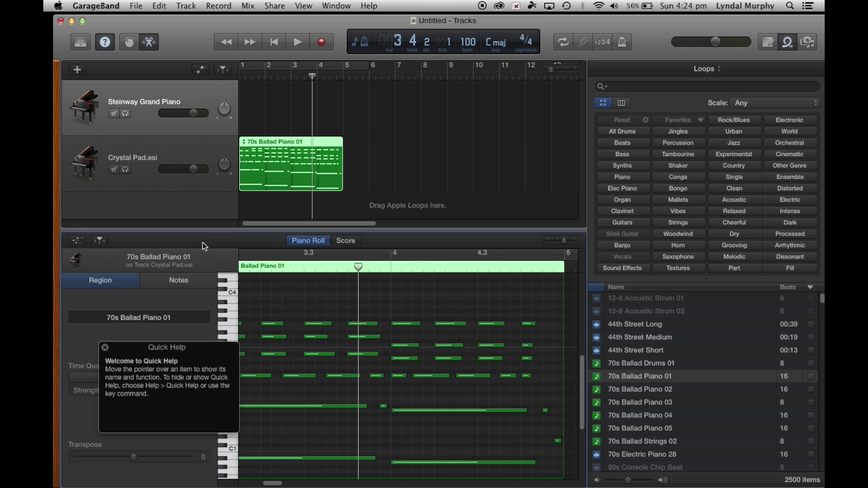
Show the MIDI Draw sustain pedal lane under the notes and close Quick Help.
click(76, 241)
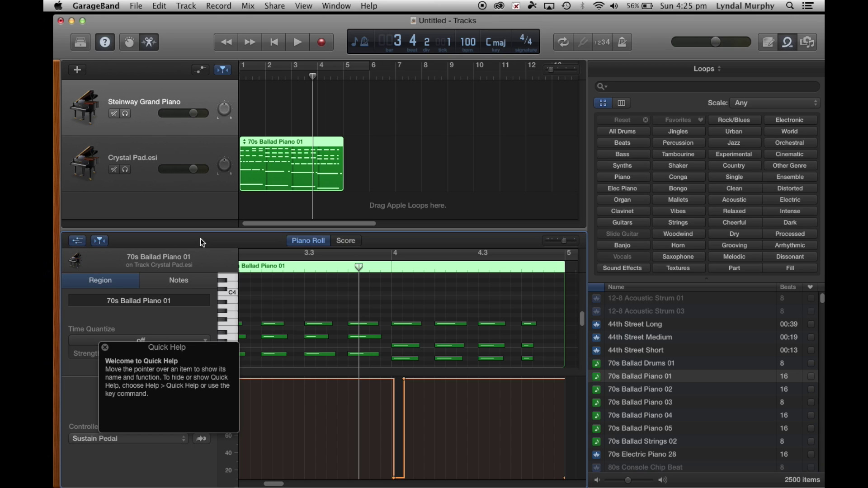
drag(173, 347, 161, 362)
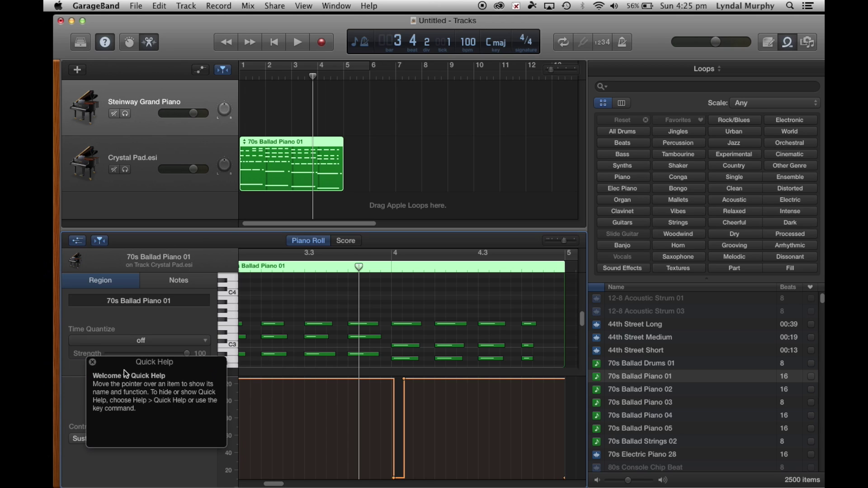
click(94, 365)
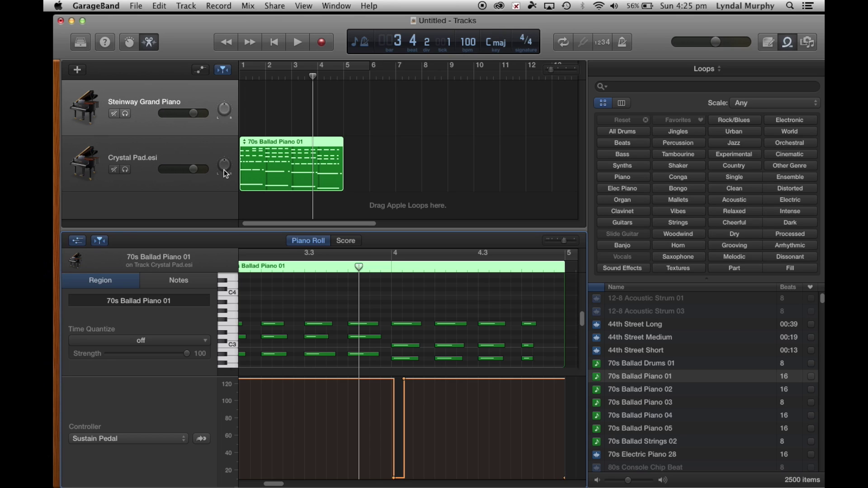
click(140, 6)
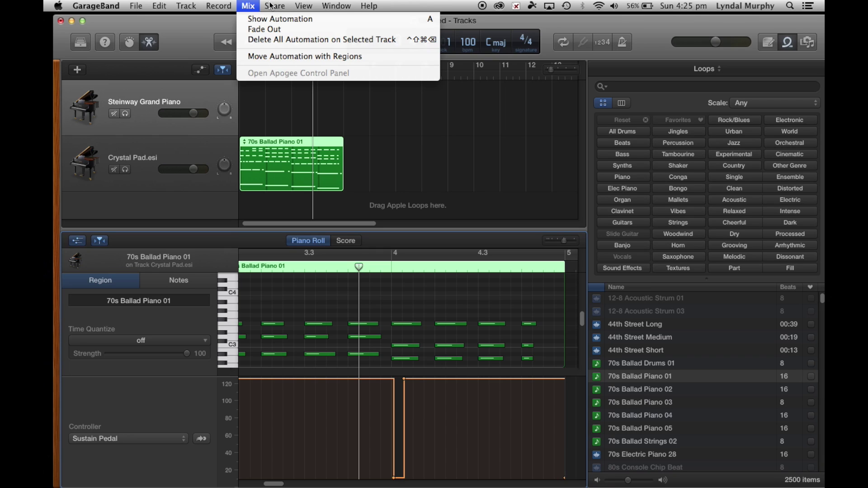
click(187, 45)
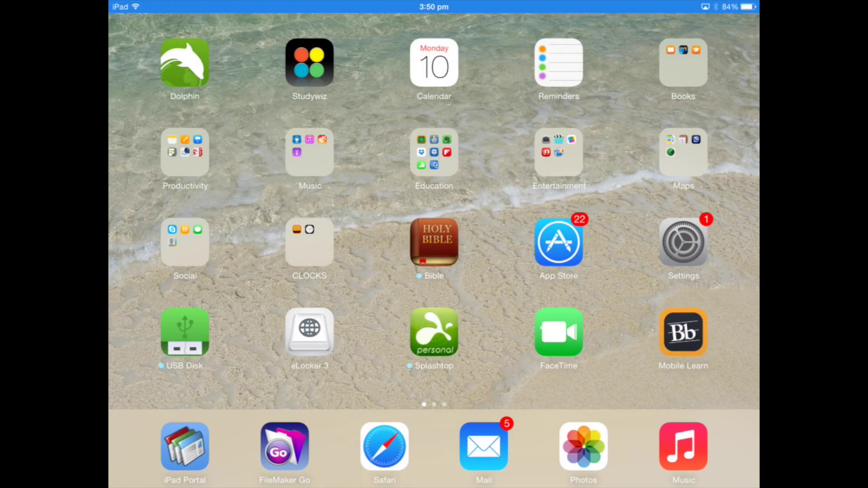
Launch GarageBand from the Music folder after flipping through the home screen pages.
drag(610, 272, 203, 271)
mouse_move(610, 272)
mouse_down()
mouse_move(204, 272)
mouse_move(611, 271)
mouse_up()
drag(204, 271, 610, 271)
click(309, 152)
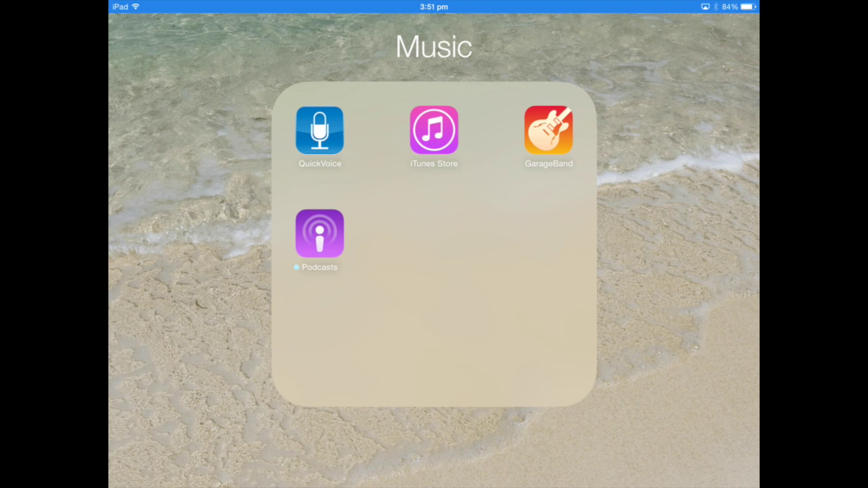
click(548, 130)
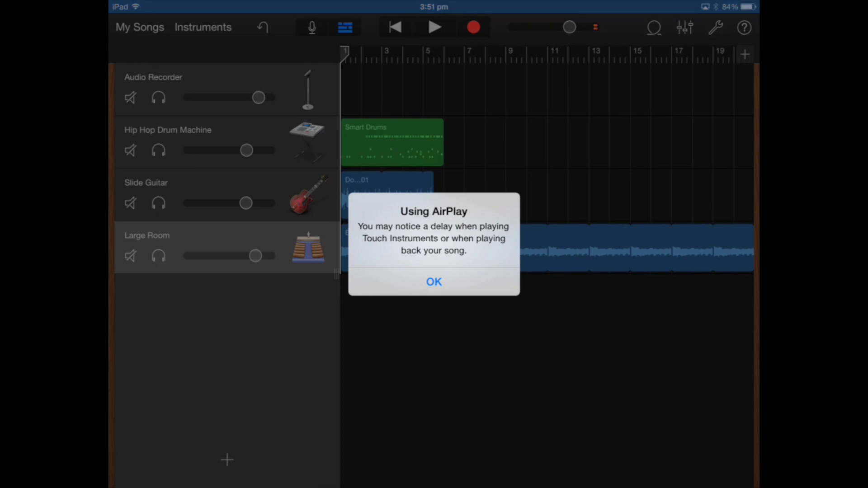
Dismiss the AirPlay delay alert and save the song back to My Songs.
click(434, 281)
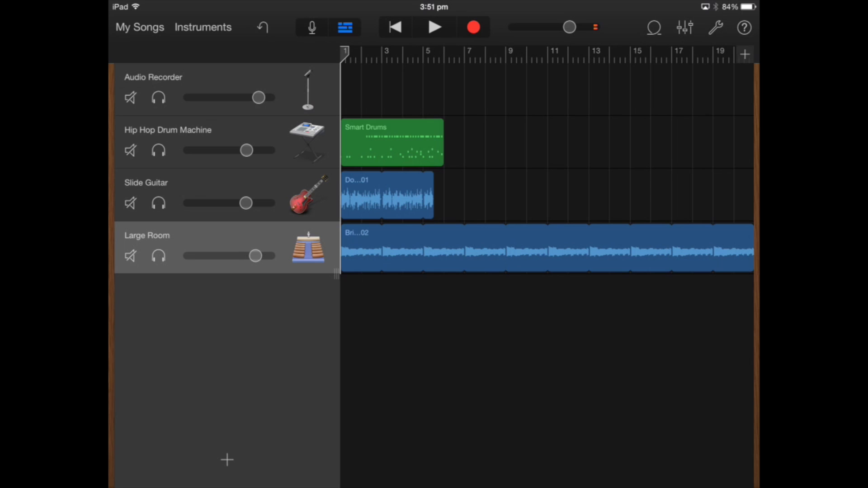
click(140, 27)
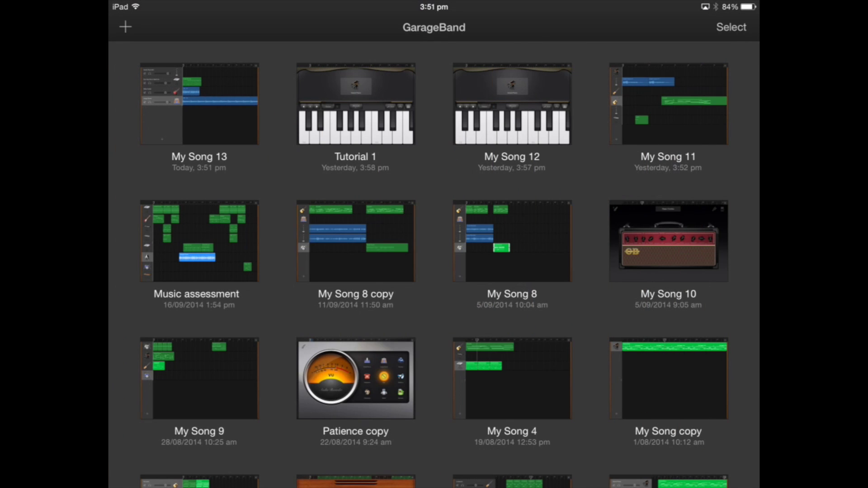
scroll(434, 271, down, 5)
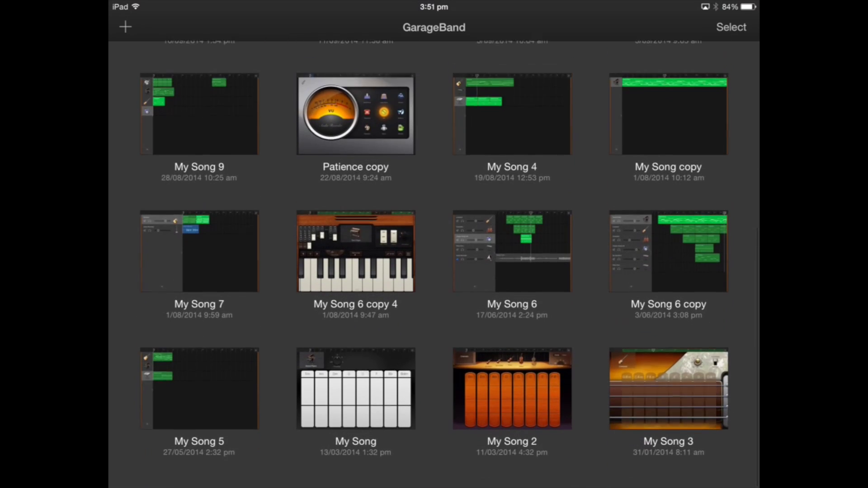
Scroll the My Songs grid down to the bottom row of projects.
drag(434, 224, 434, 41)
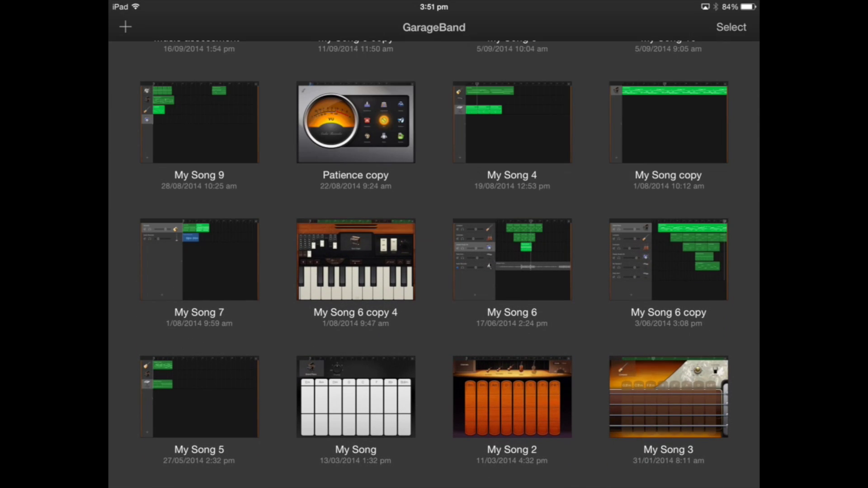
scroll(434, 265, up, 5)
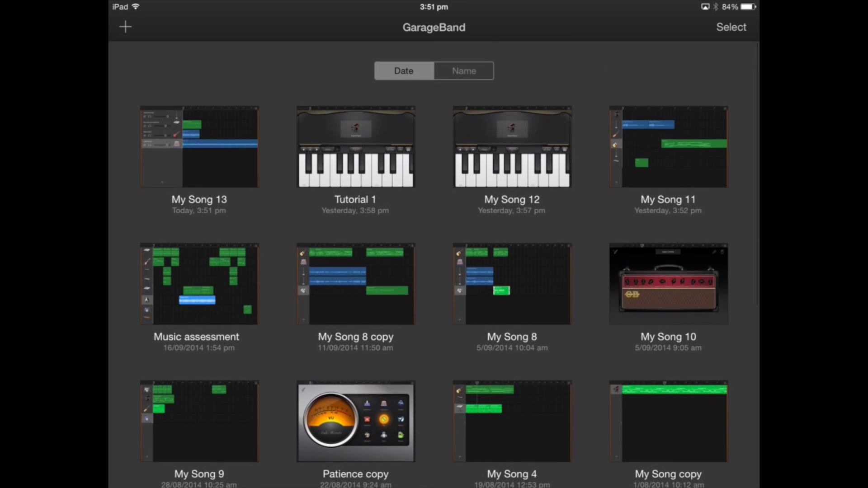
scroll(435, 265, down, 5)
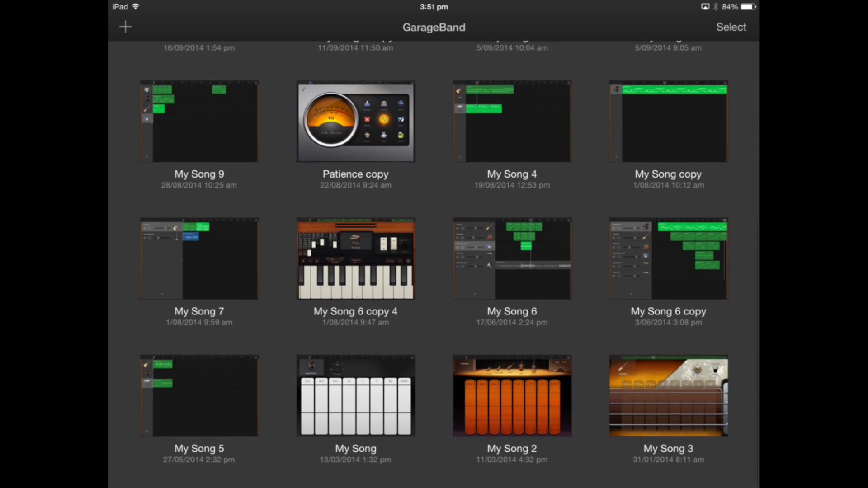
Create a new song, browse the whole Instruments carousel and choose Smart Guitar.
click(125, 26)
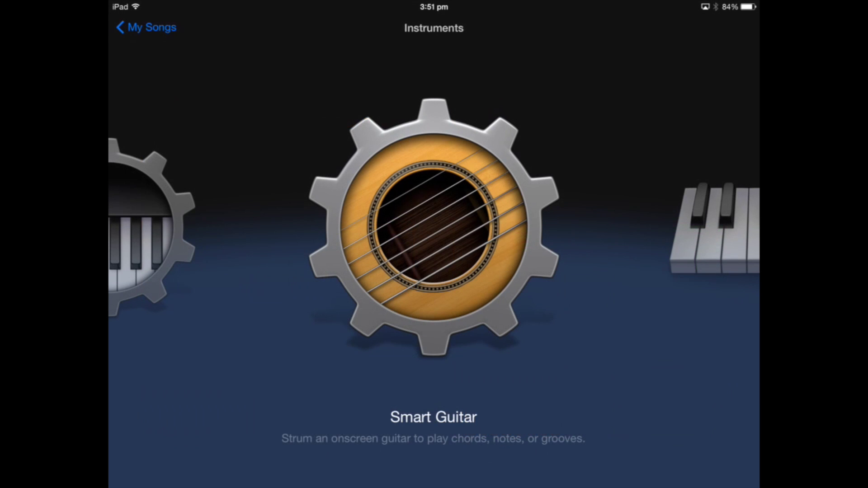
drag(543, 238, 305, 238)
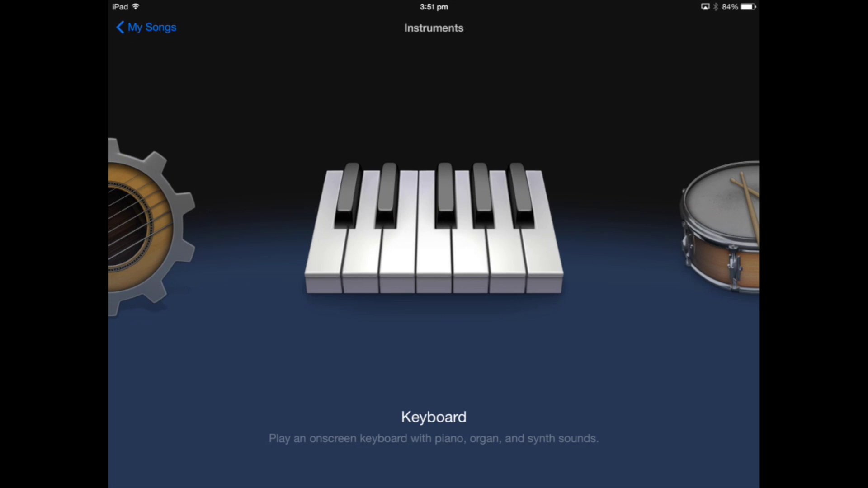
drag(543, 238, 305, 237)
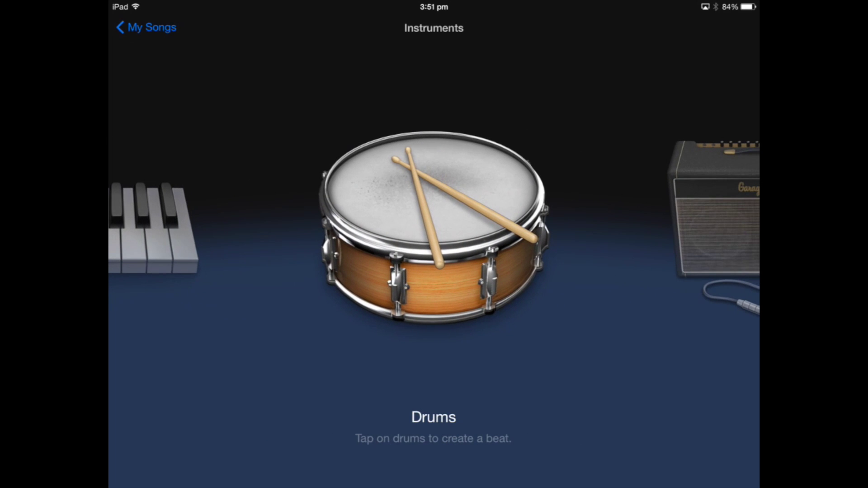
drag(543, 238, 305, 237)
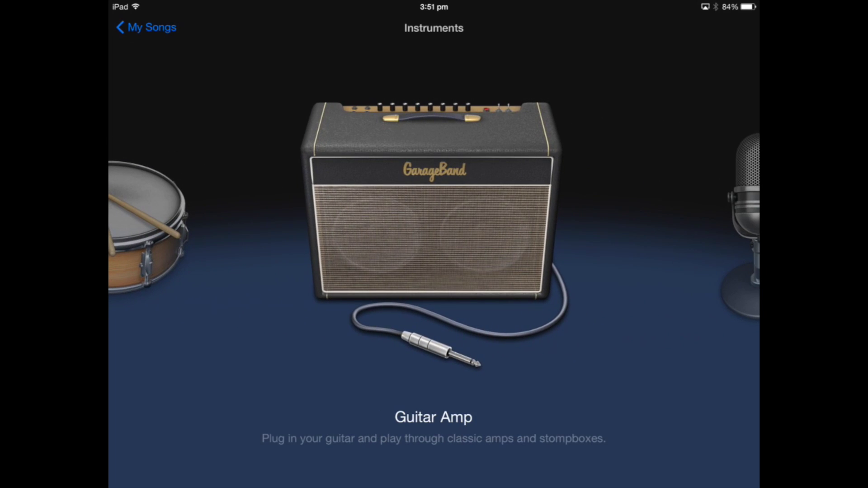
drag(543, 237, 305, 238)
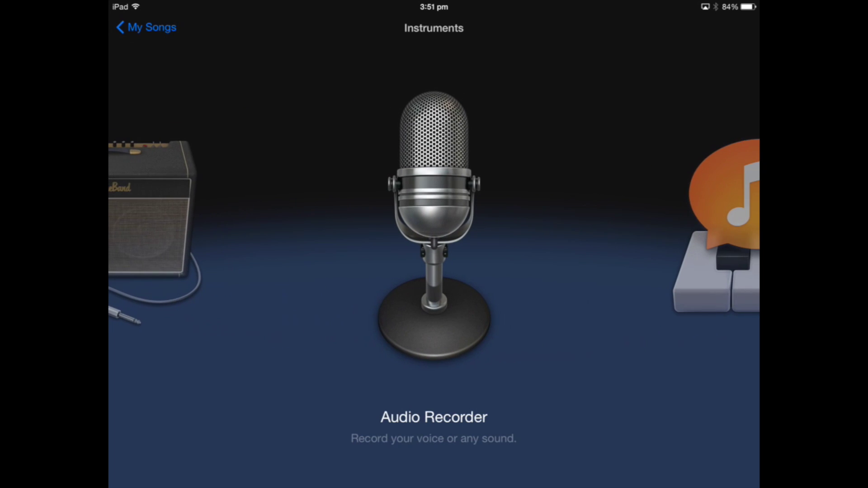
drag(542, 237, 306, 238)
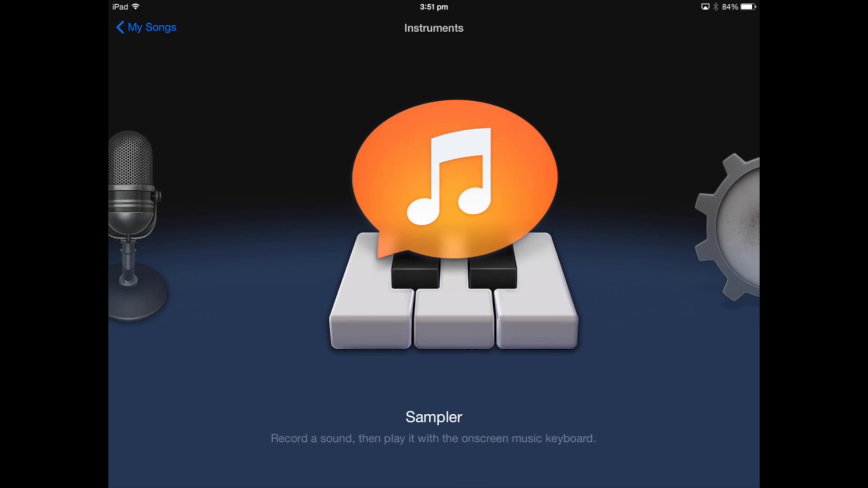
drag(543, 237, 305, 237)
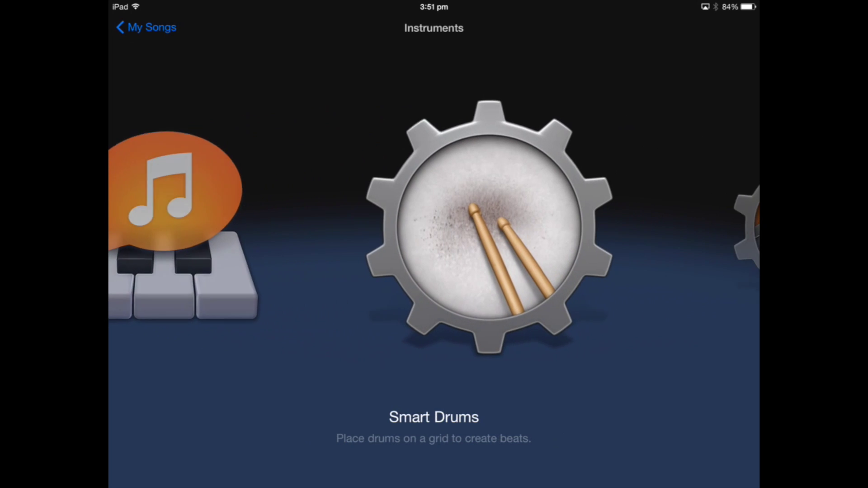
drag(543, 238, 305, 237)
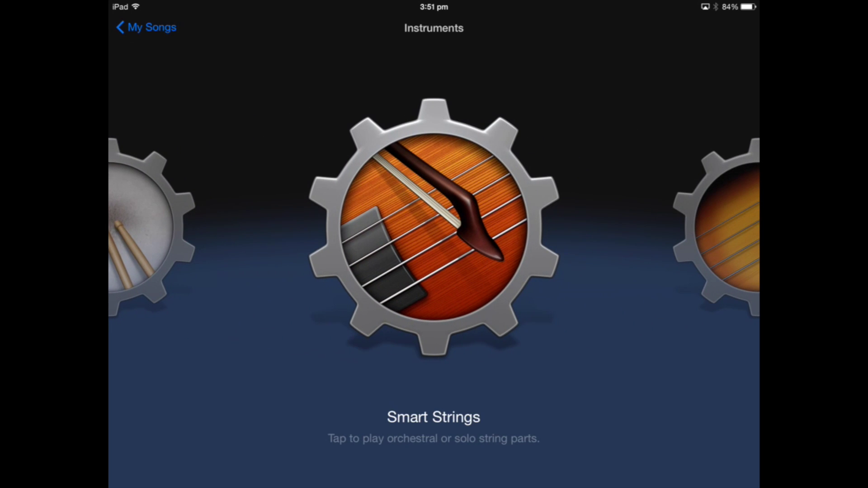
drag(543, 237, 305, 238)
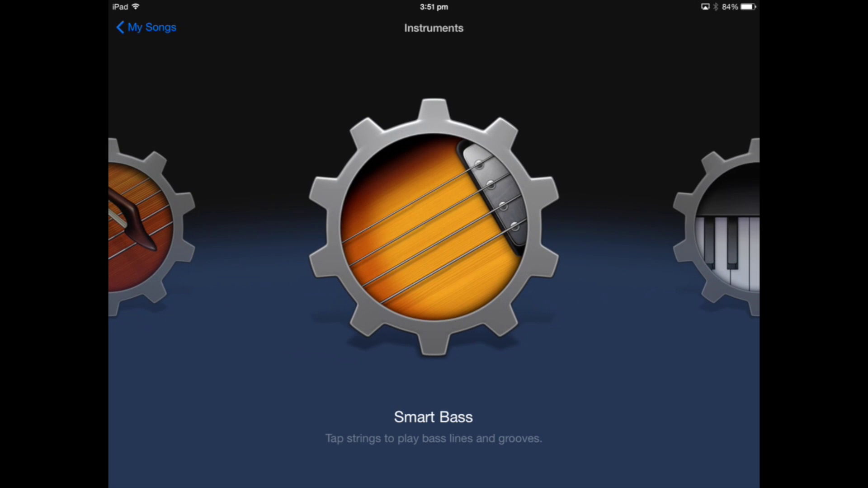
drag(542, 238, 306, 238)
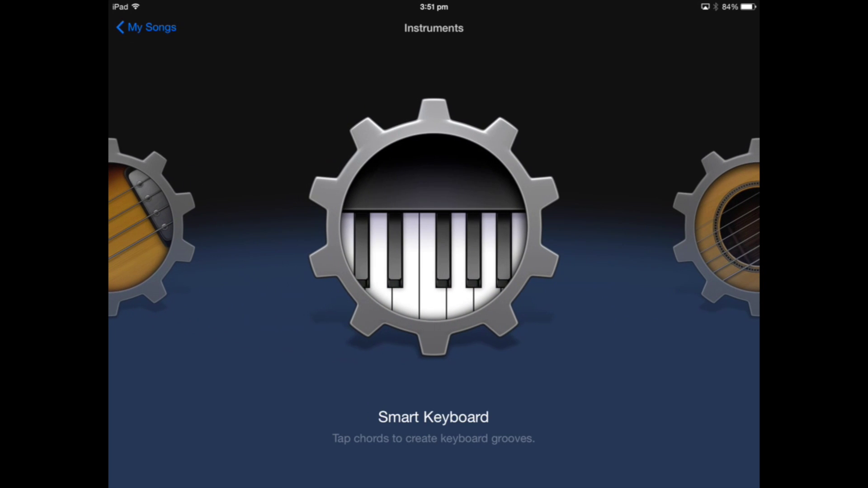
drag(543, 237, 305, 237)
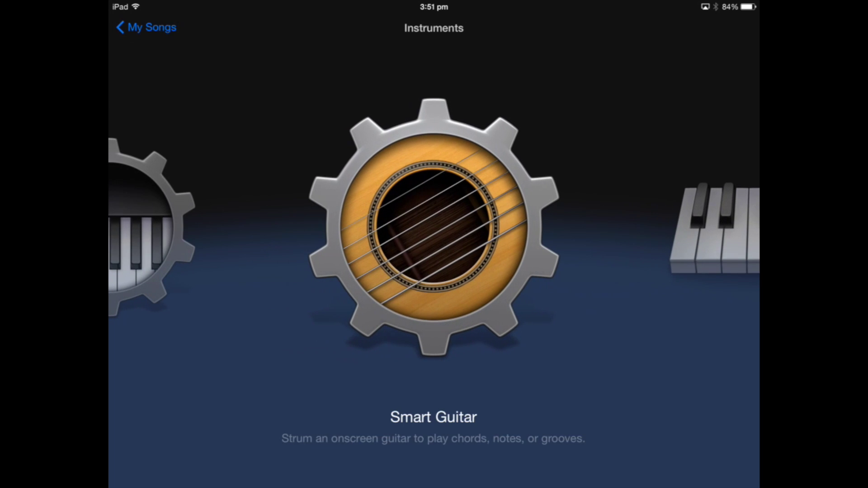
click(435, 228)
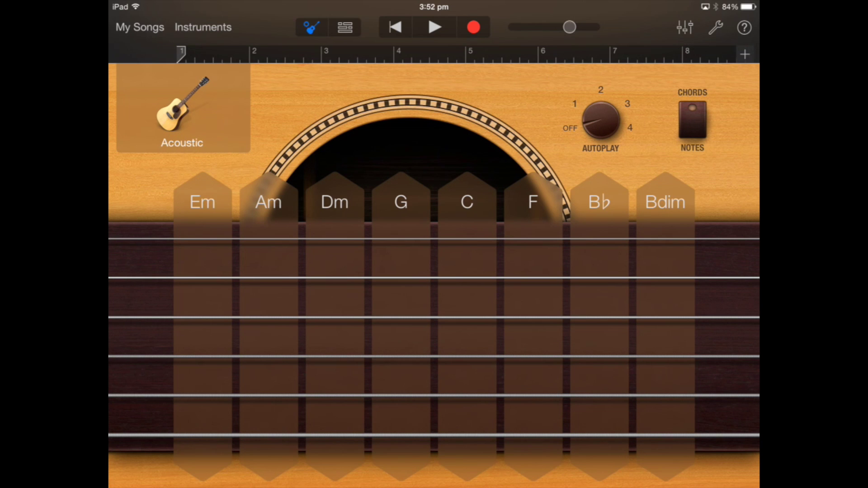
Switch to Tracks view showing the empty Acoustic track and move the playhead.
click(345, 28)
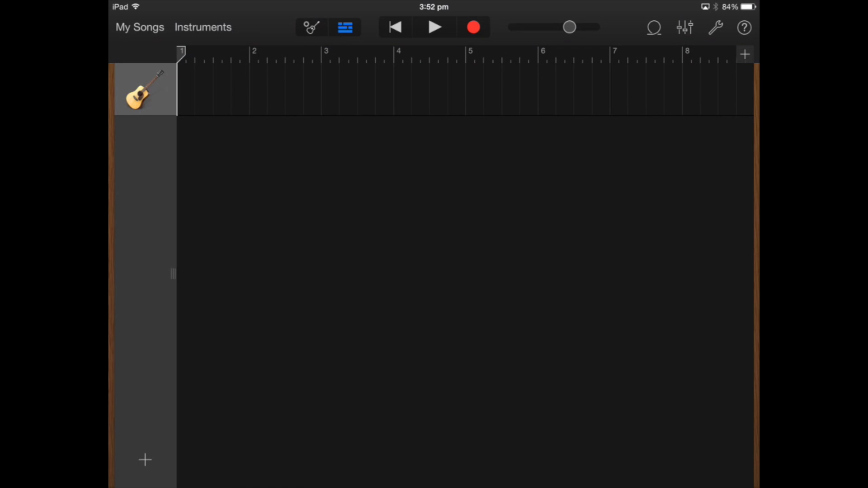
mouse_move(181, 54)
mouse_down()
mouse_move(501, 54)
mouse_move(181, 55)
mouse_up()
Raise Section A's manual length step by step to 20 bars in Song Sections.
click(745, 54)
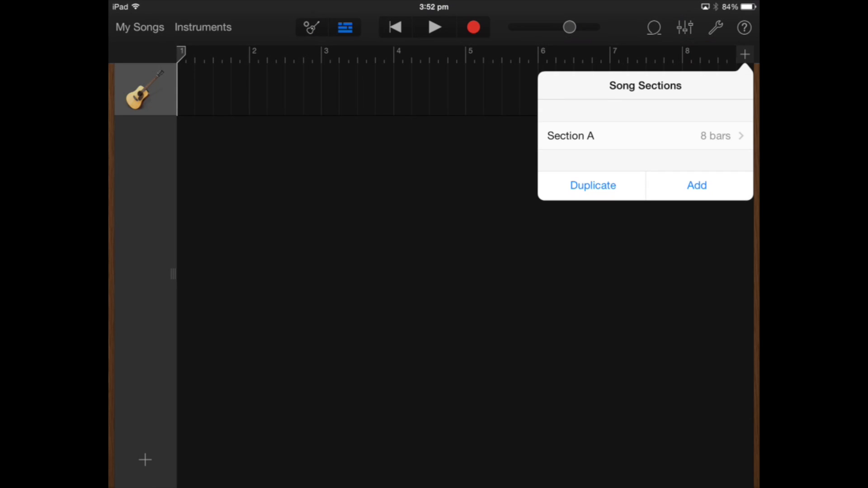
click(644, 136)
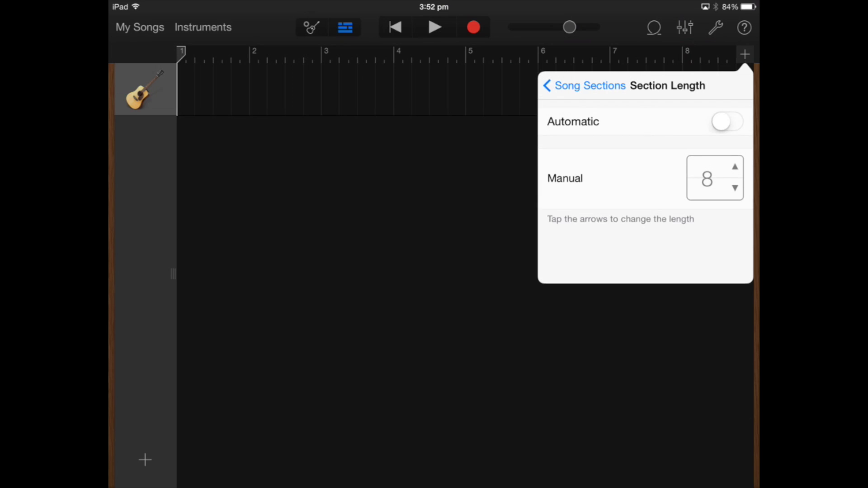
click(734, 181)
click(734, 181)
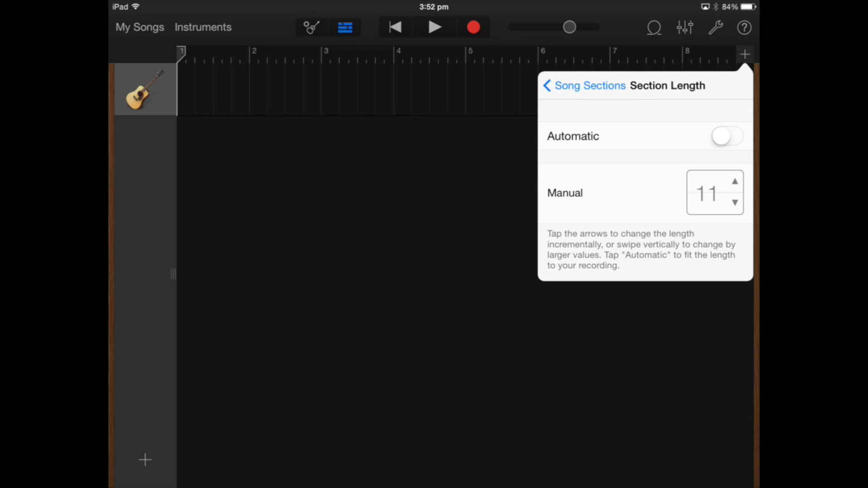
click(735, 182)
click(735, 181)
click(735, 181)
click(353, 271)
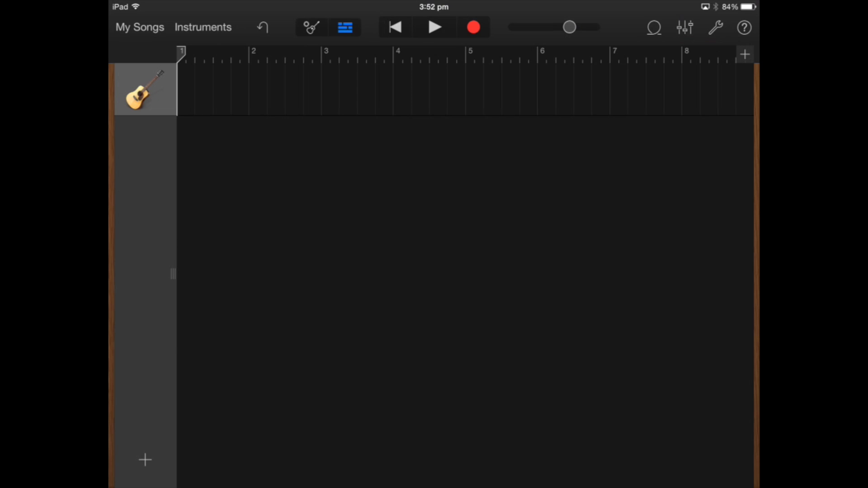
click(745, 55)
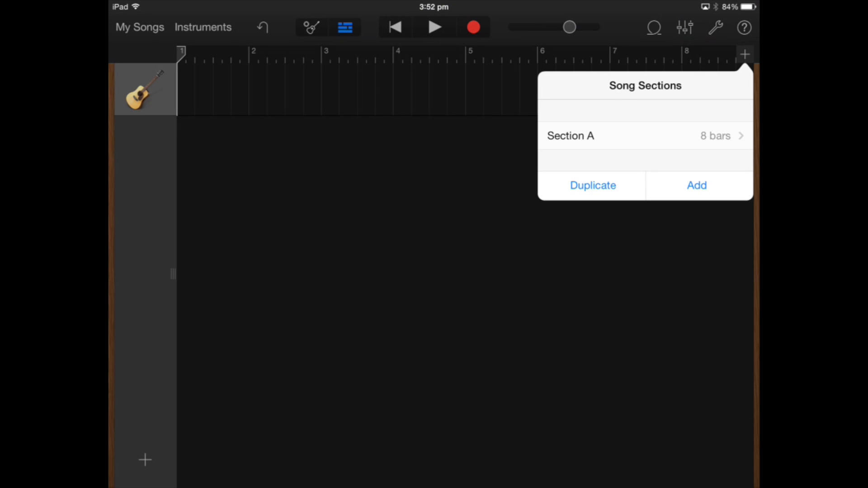
Close Song Sections and briefly play the song from the start.
click(353, 271)
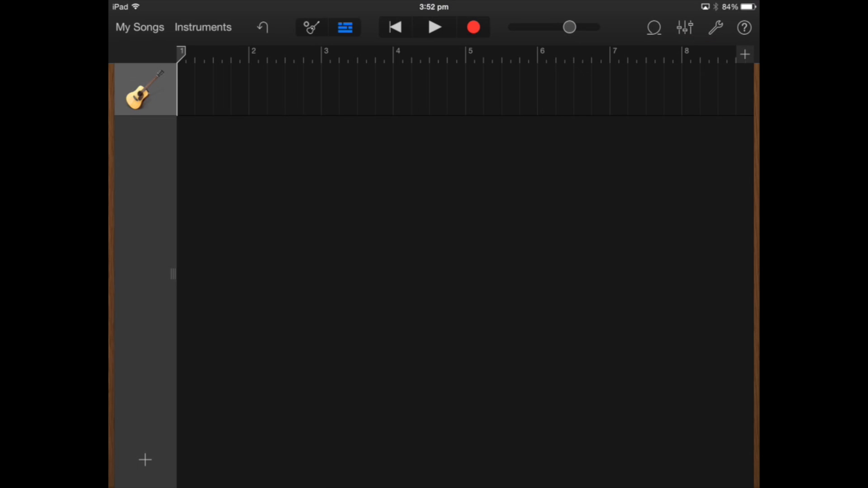
click(402, 54)
click(395, 27)
click(435, 27)
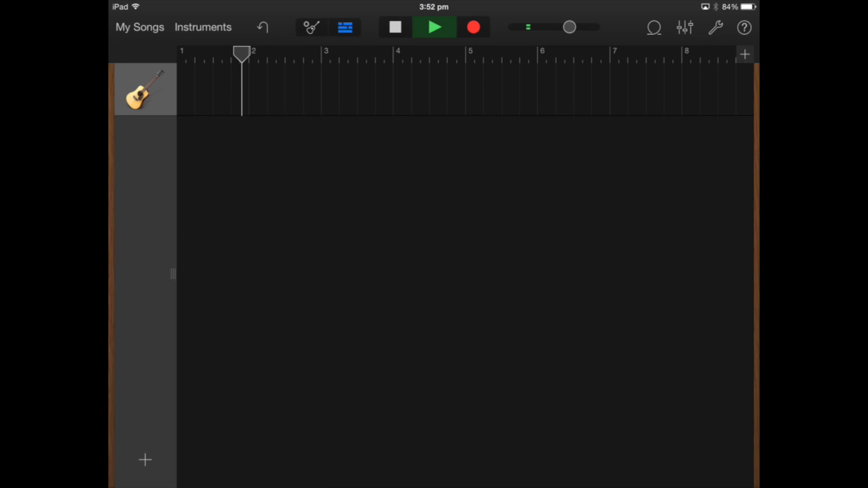
click(434, 28)
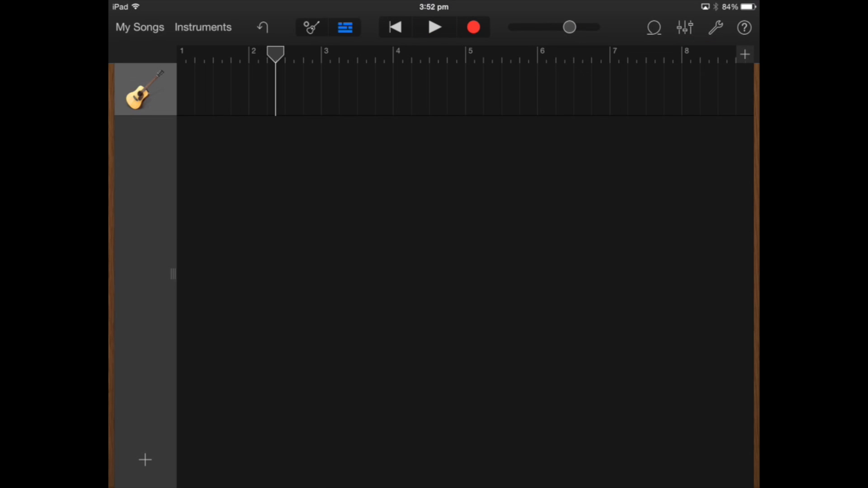
Rewind the playhead to bar 1 and start recording on the Acoustic guitar.
drag(275, 55, 181, 55)
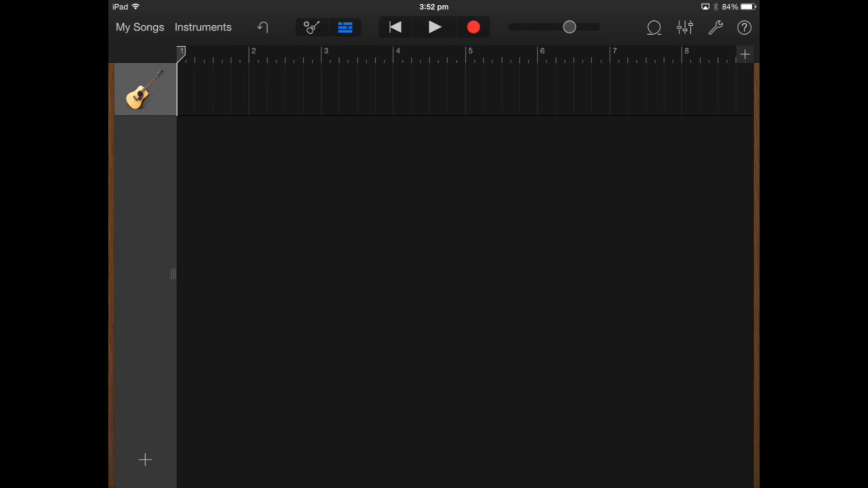
click(473, 27)
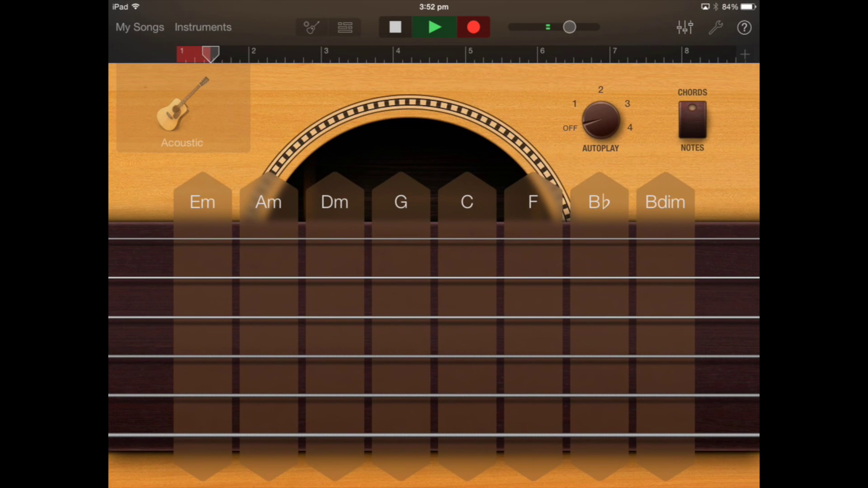
Record C and G chord strums, then stop the guitar take.
click(467, 203)
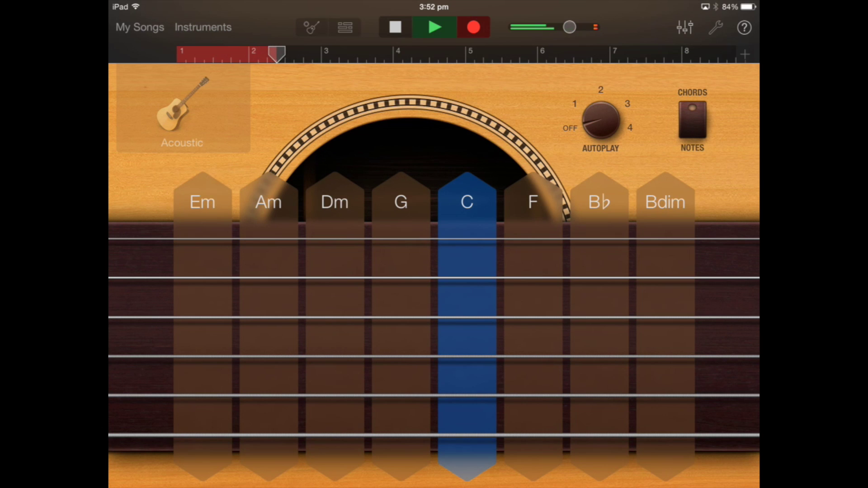
click(400, 202)
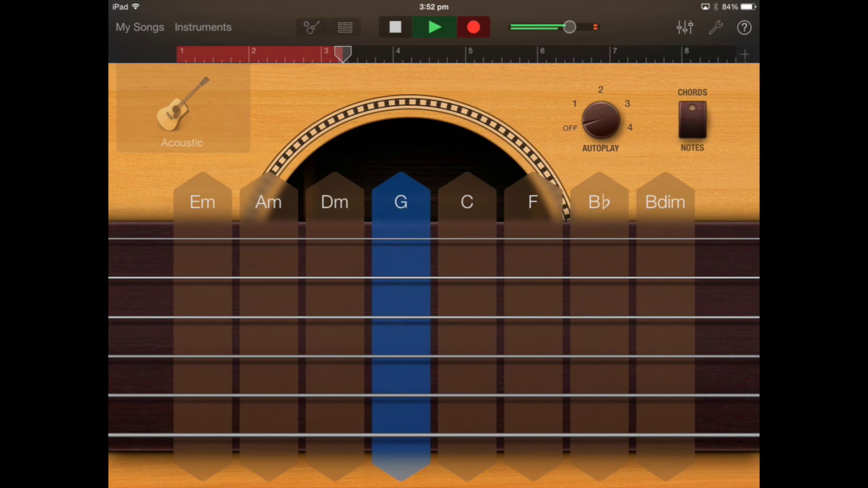
click(401, 202)
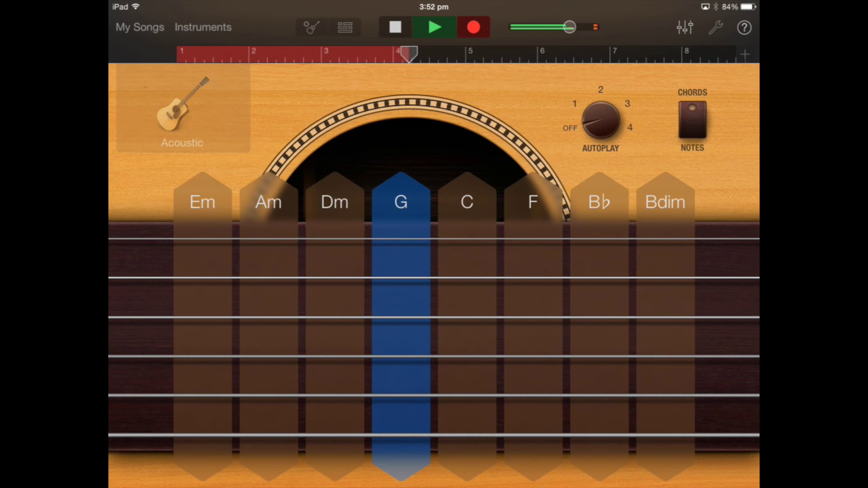
click(396, 27)
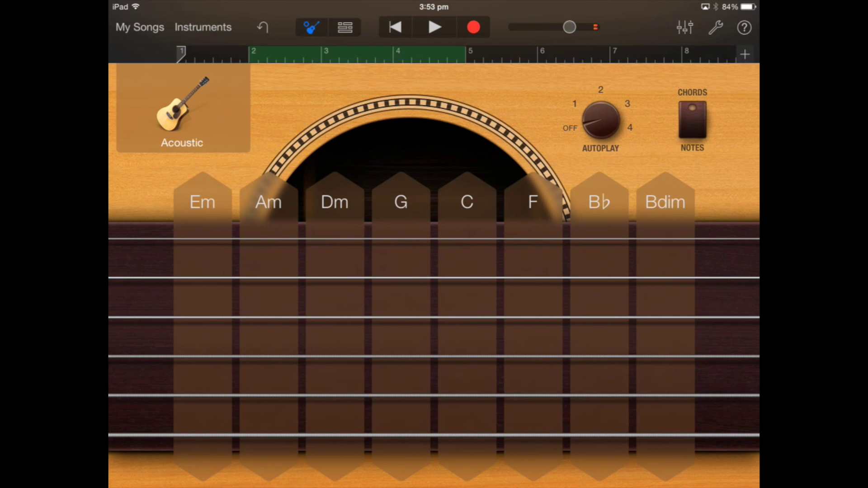
Show the recorded Acoustic region in Tracks view and lower the device volume.
click(345, 27)
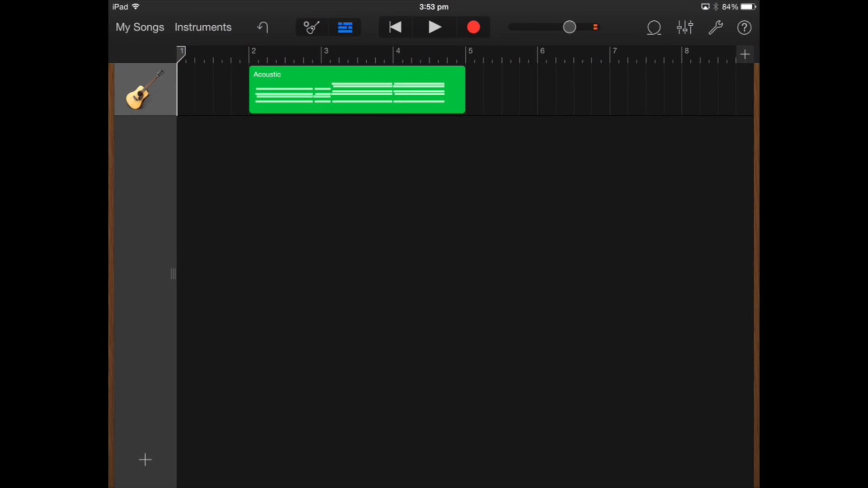
key(XF86AudioLowerVolume)
key(XF86AudioLowerVolume)
key(XF86AudioLowerVolume)
key(XF86AudioRaiseVolume)
key(XF86AudioRaiseVolume)
key(XF86AudioRaiseVolume)
key(XF86AudioRaiseVolume)
key(XF86AudioRaiseVolume)
key(XF86AudioRaiseVolume)
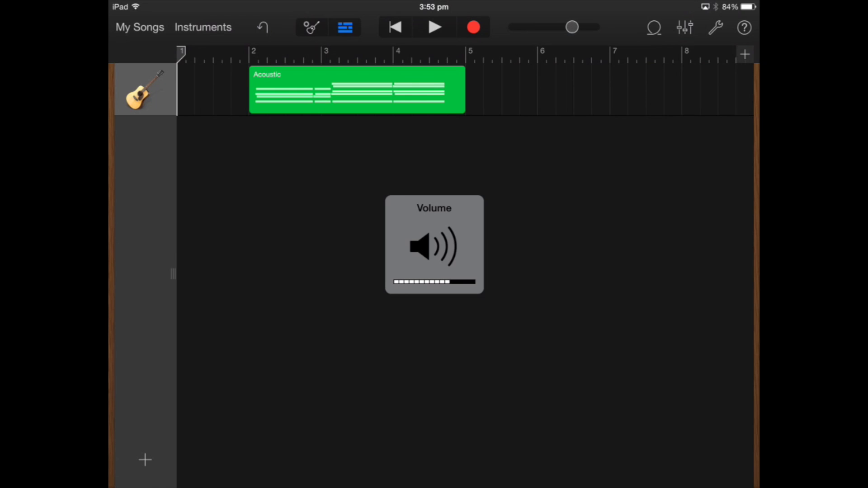
key(XF86AudioLowerVolume)
click(654, 28)
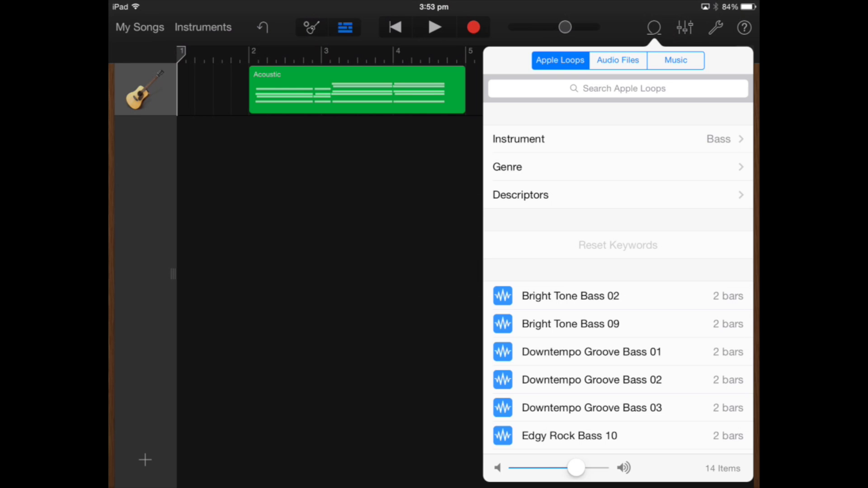
scroll(617, 366, down, 5)
scroll(618, 367, up, 5)
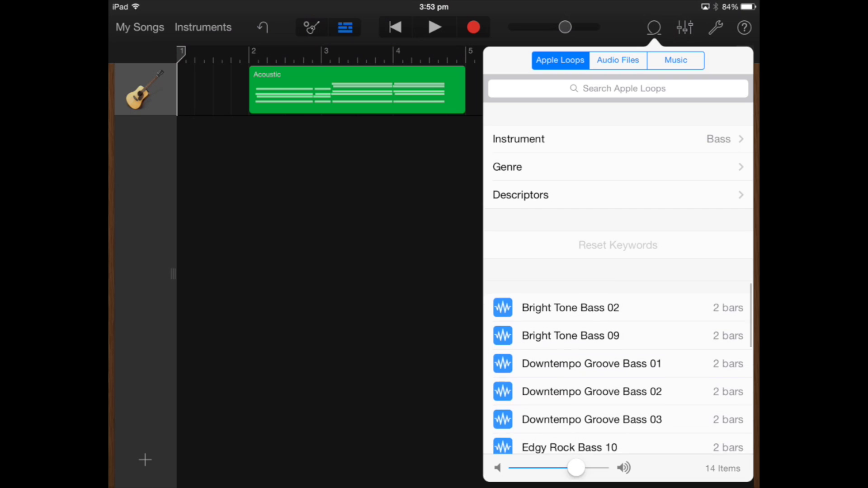
click(543, 138)
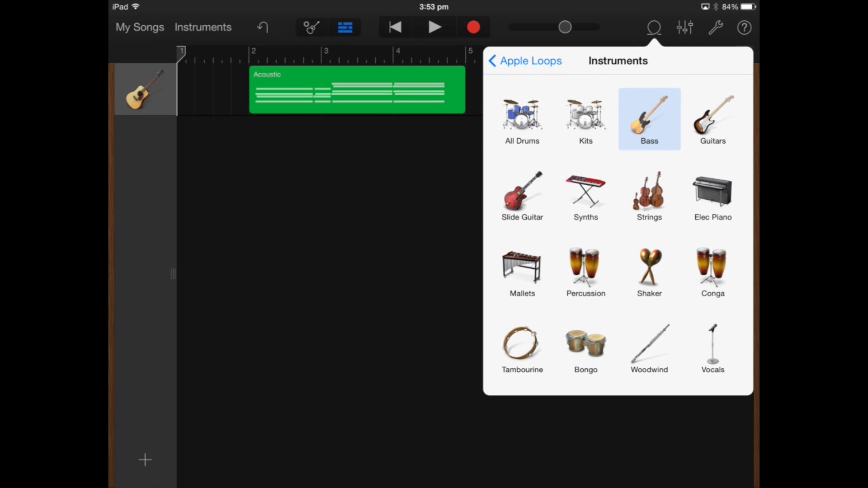
click(713, 122)
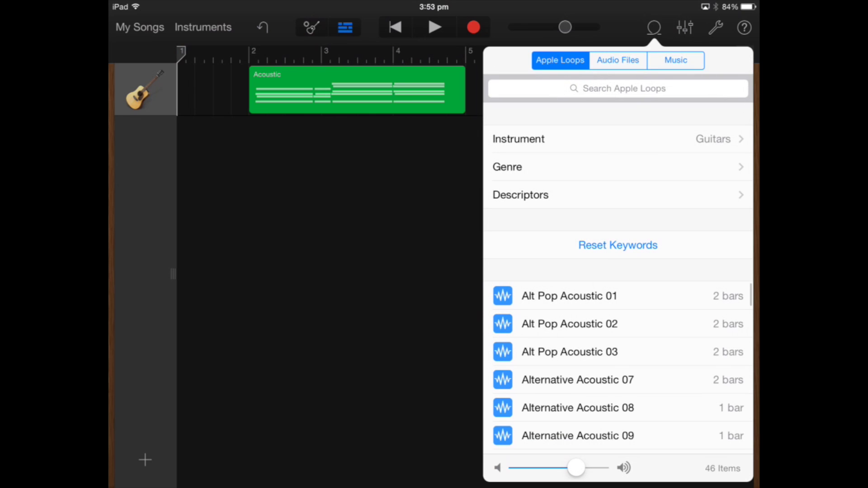
scroll(618, 366, down, 5)
scroll(618, 366, up, 5)
click(543, 167)
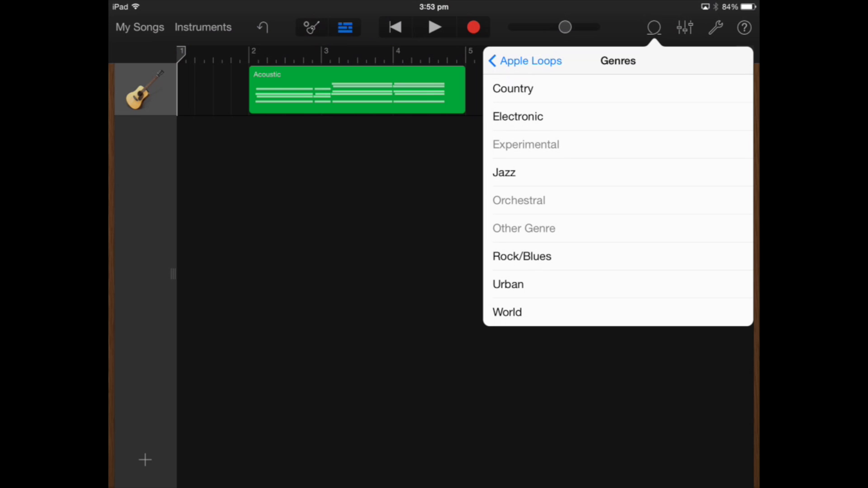
click(526, 61)
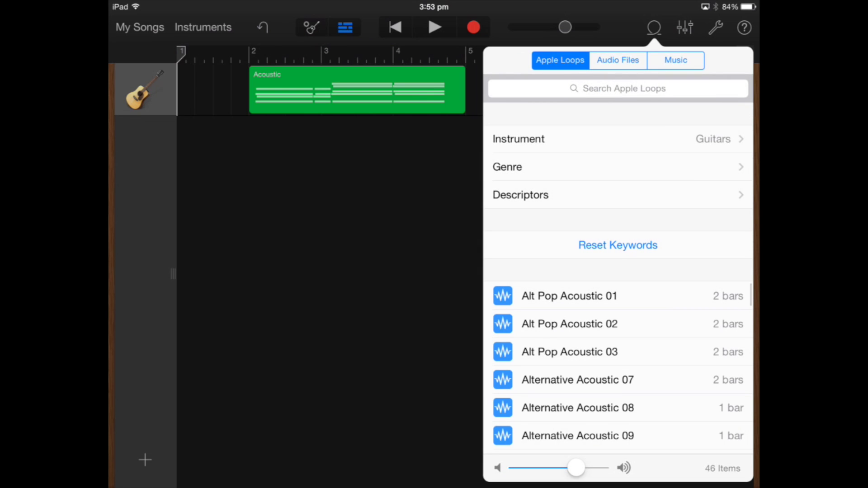
click(542, 195)
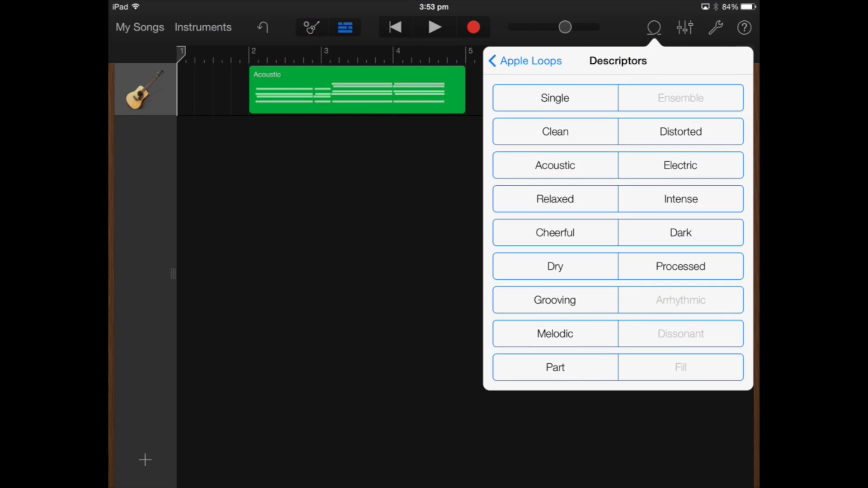
click(555, 299)
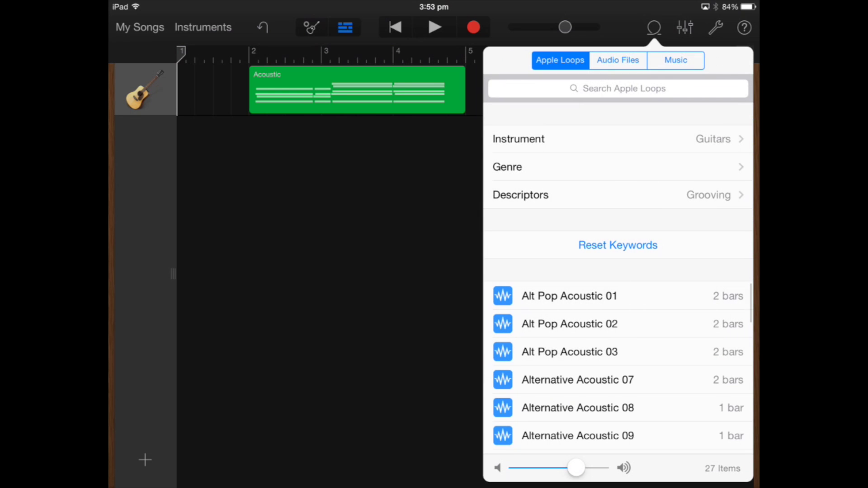
click(521, 195)
click(569, 300)
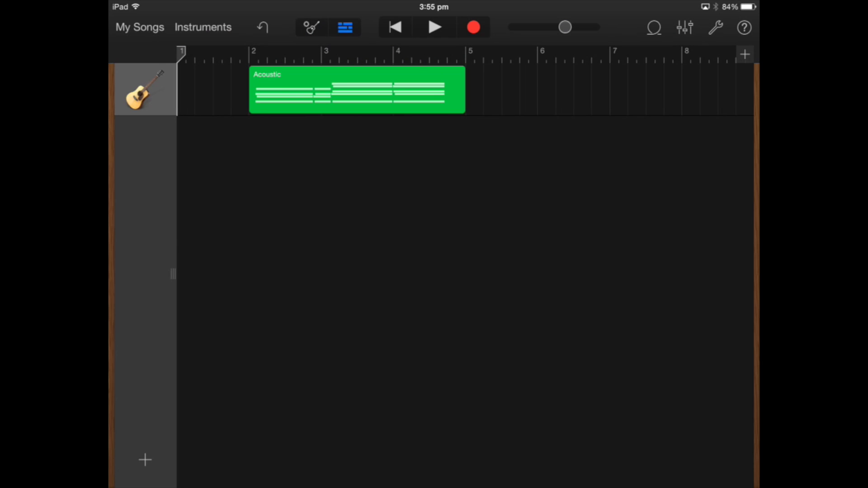
Toggle Mute and Solo on and off in the Acoustic track controls.
click(685, 28)
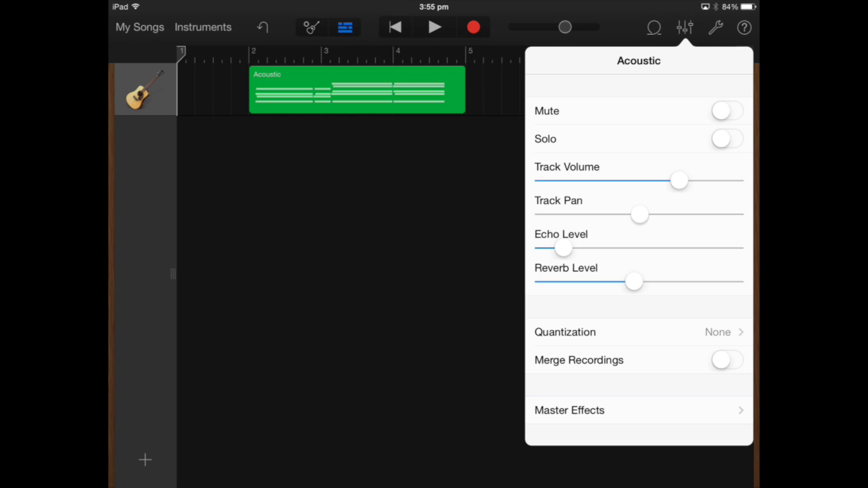
click(727, 112)
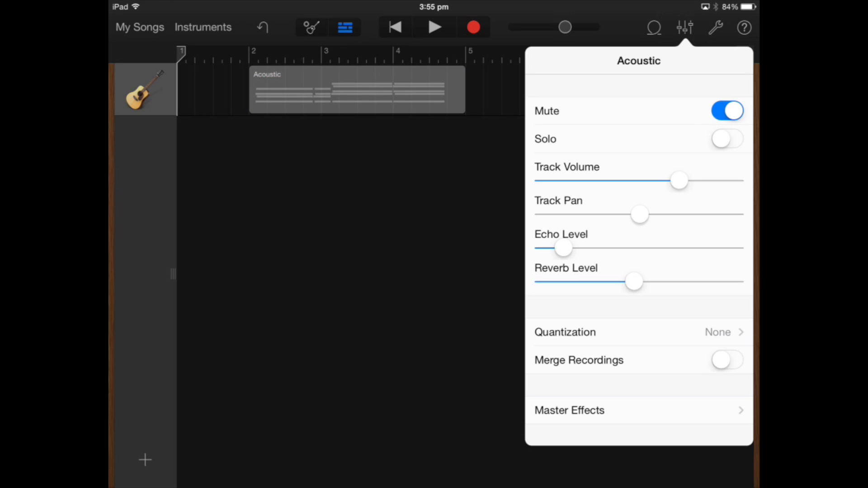
click(727, 111)
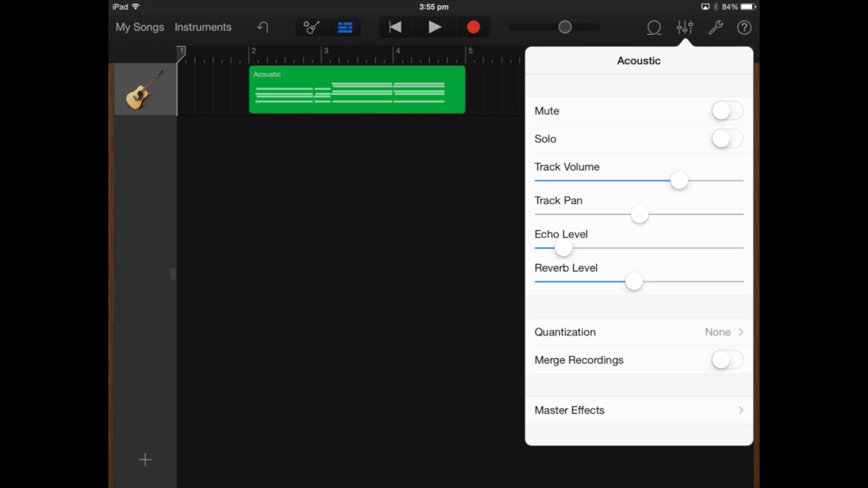
click(728, 139)
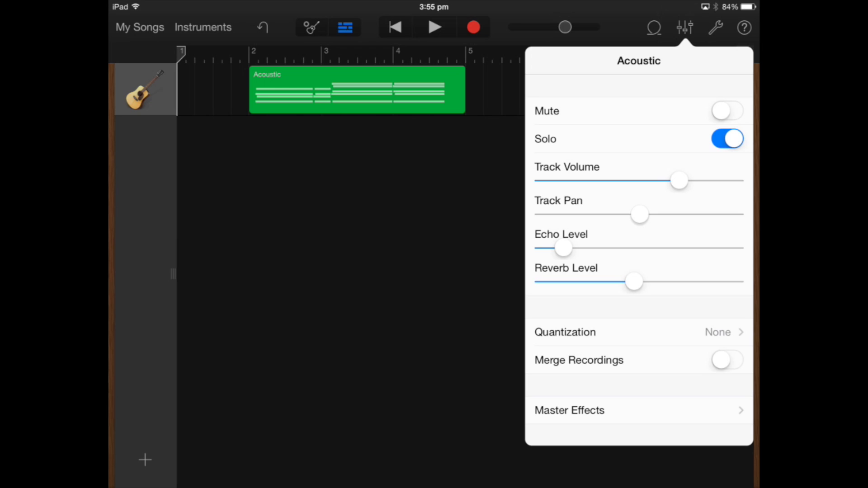
click(727, 139)
Lower the Acoustic track volume slightly, pan it right and test the echo level.
mouse_move(678, 181)
mouse_down()
mouse_move(624, 180)
mouse_move(689, 180)
mouse_move(651, 181)
mouse_up()
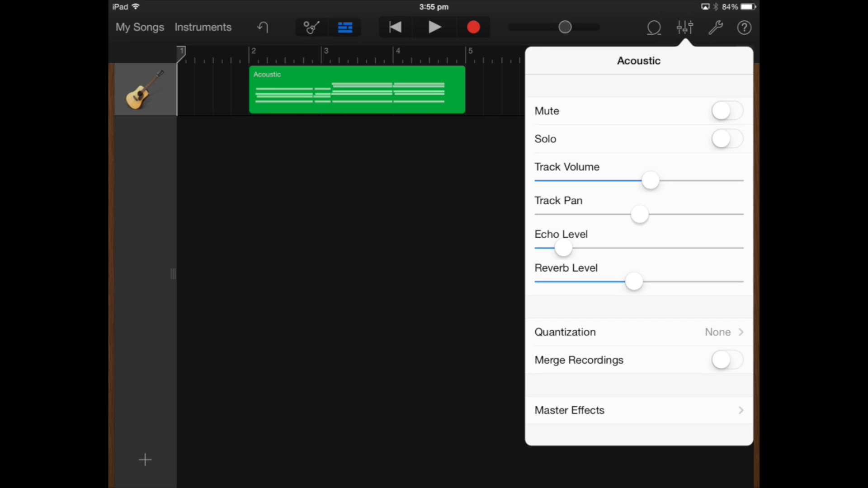
mouse_move(639, 214)
mouse_down()
mouse_move(735, 215)
mouse_move(557, 214)
mouse_move(650, 215)
mouse_up()
mouse_move(563, 247)
mouse_down()
mouse_move(671, 248)
mouse_move(562, 248)
mouse_up()
Raise the Acoustic track's echo level in its track controls.
click(357, 89)
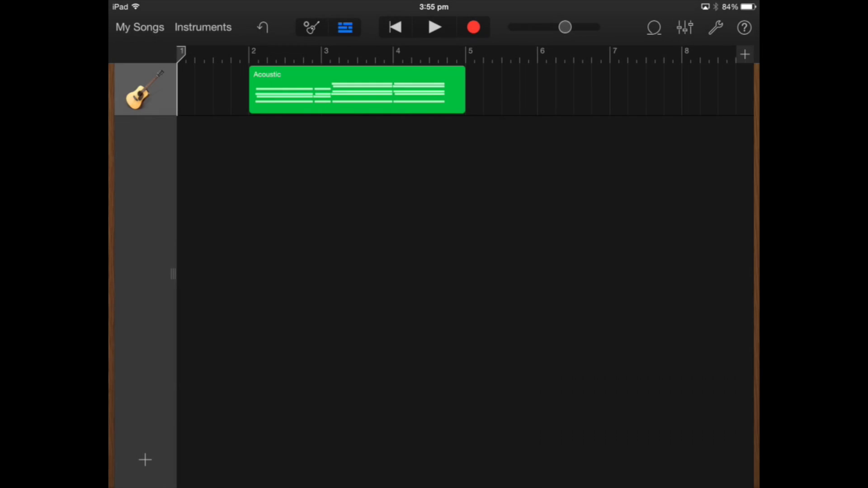
click(685, 27)
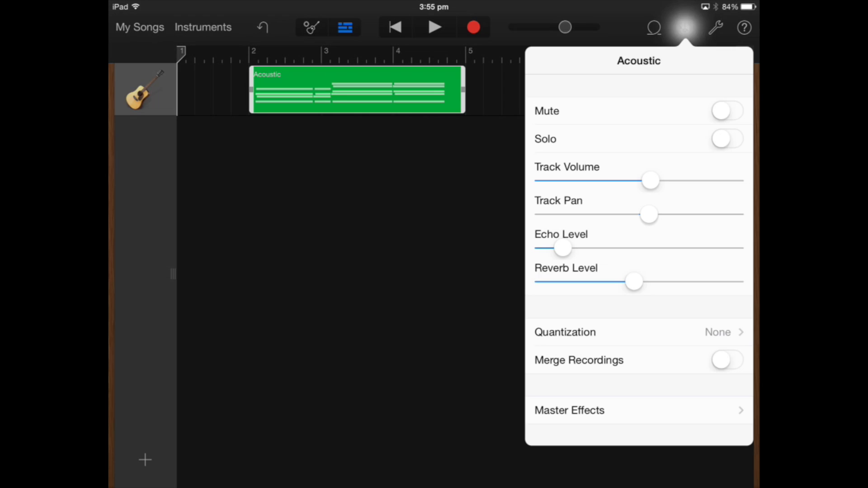
mouse_move(563, 248)
mouse_down()
mouse_move(657, 248)
mouse_move(643, 248)
mouse_up()
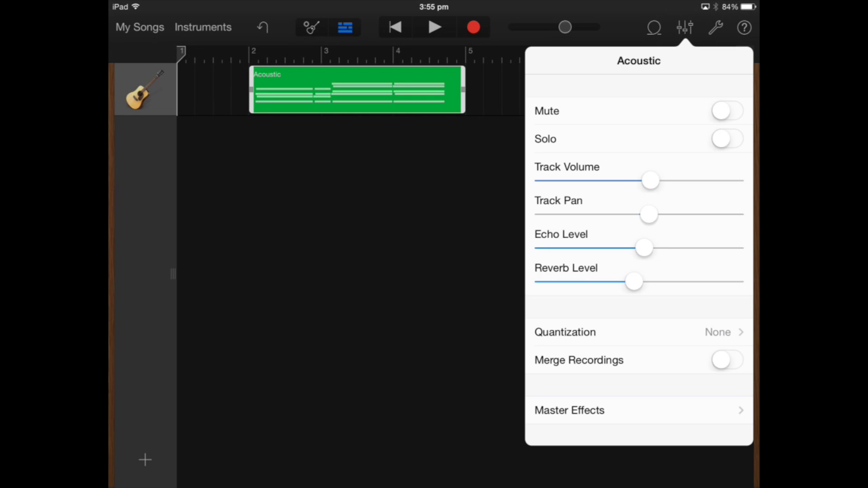
click(358, 90)
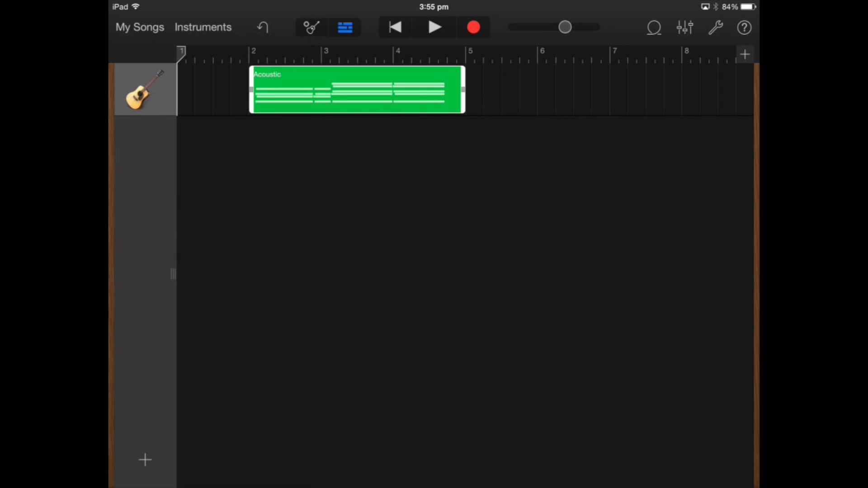
Audition the song from bar 2 a few times to hear the echo.
mouse_move(182, 53)
mouse_down()
mouse_move(268, 53)
mouse_move(258, 53)
mouse_up()
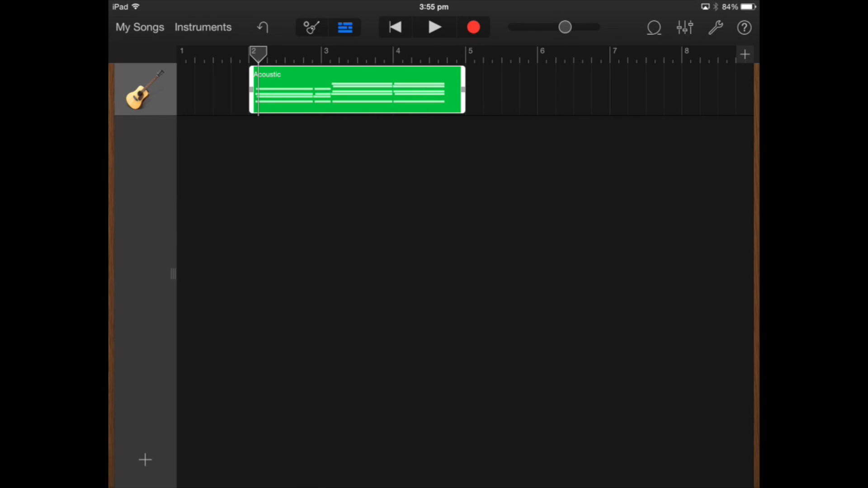
click(434, 27)
click(435, 27)
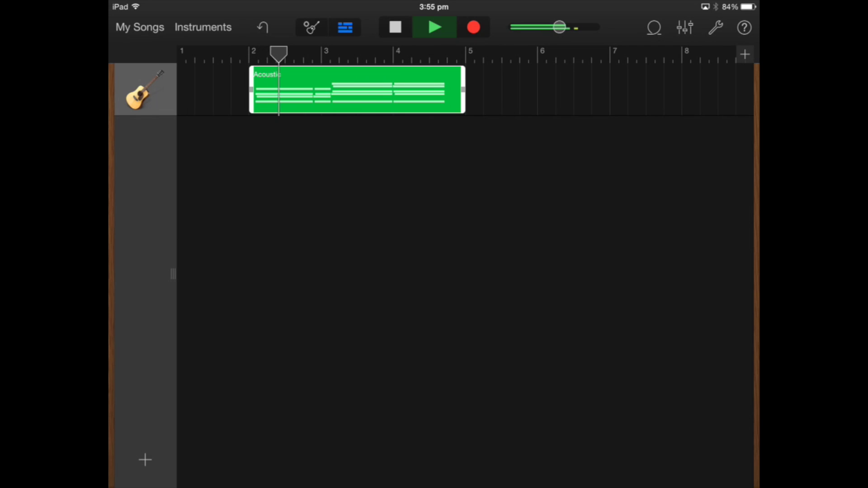
click(434, 28)
click(395, 27)
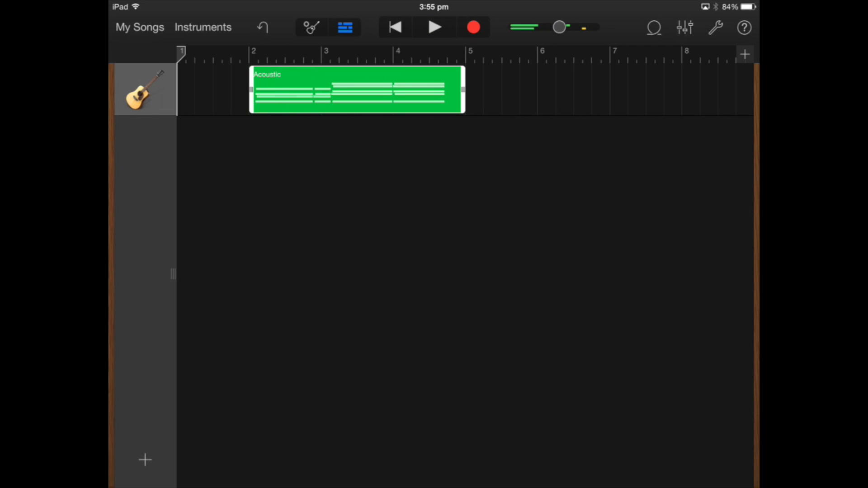
drag(181, 51, 252, 51)
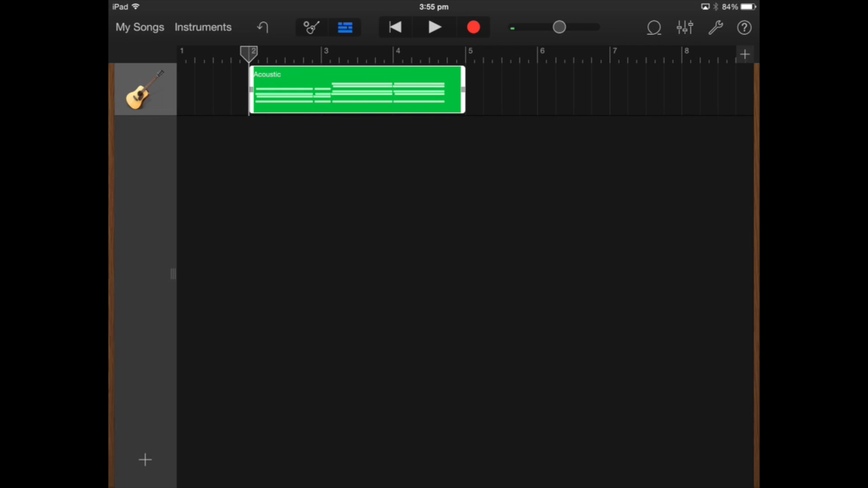
click(435, 27)
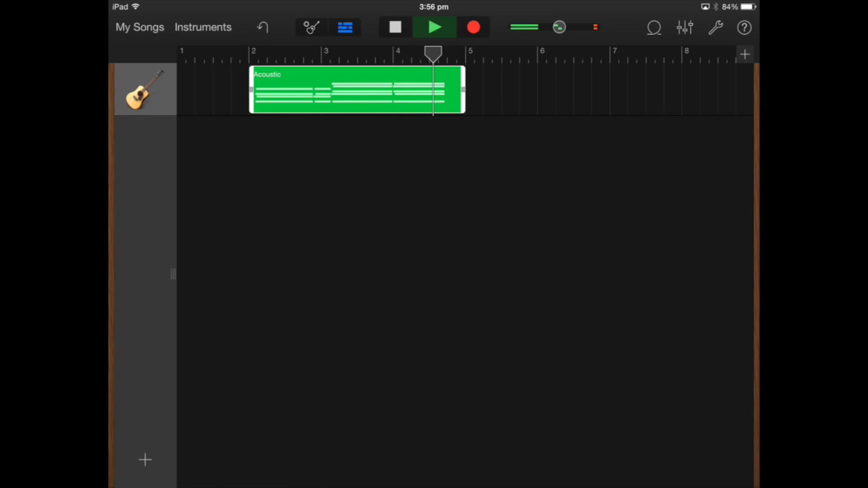
click(435, 27)
Turn the echo nearly off, raise the reverb a bit and view quantization options.
click(684, 27)
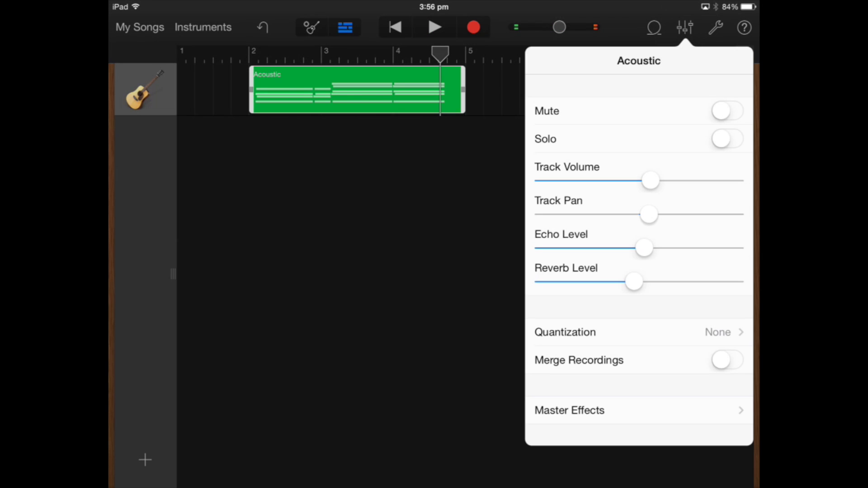
drag(644, 248, 549, 248)
mouse_move(634, 281)
mouse_down()
mouse_move(597, 282)
mouse_move(675, 281)
mouse_move(648, 282)
mouse_up()
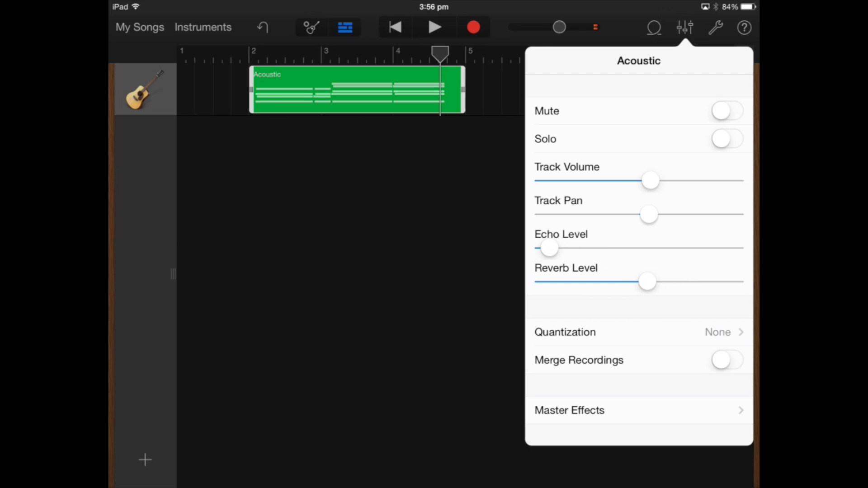
click(611, 331)
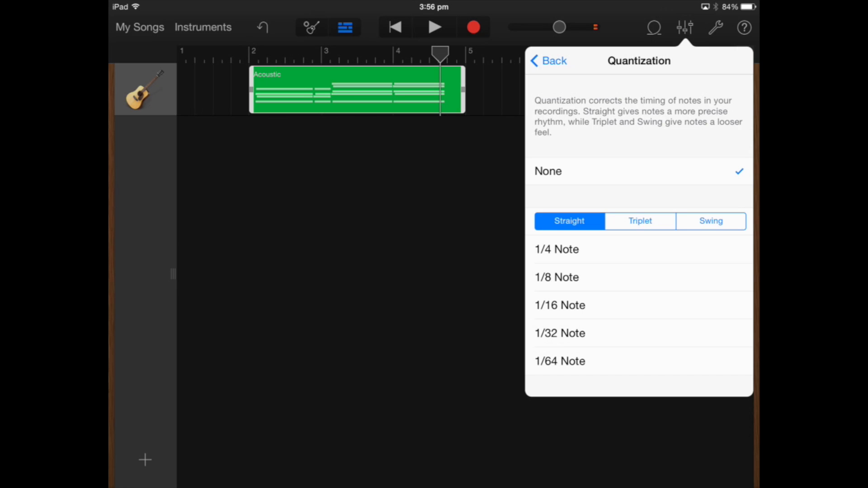
Browse the Triplet, Swing and Straight quantization values, leaving quantization at None.
click(639, 220)
click(710, 221)
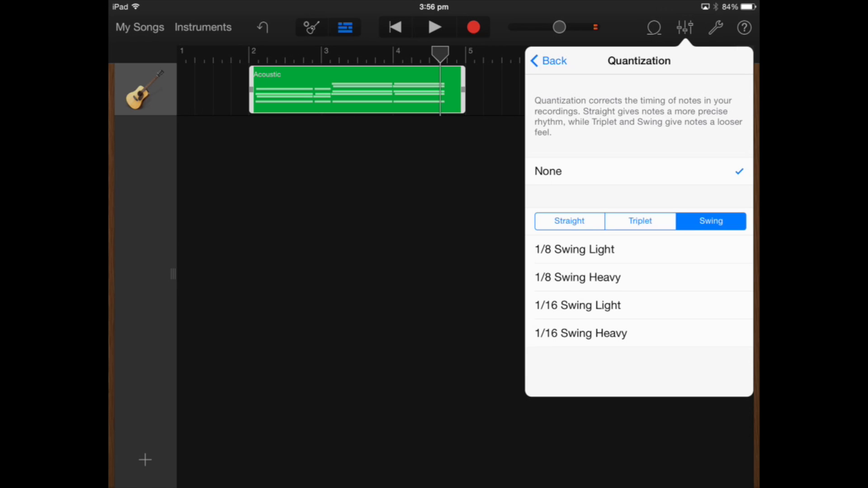
click(569, 221)
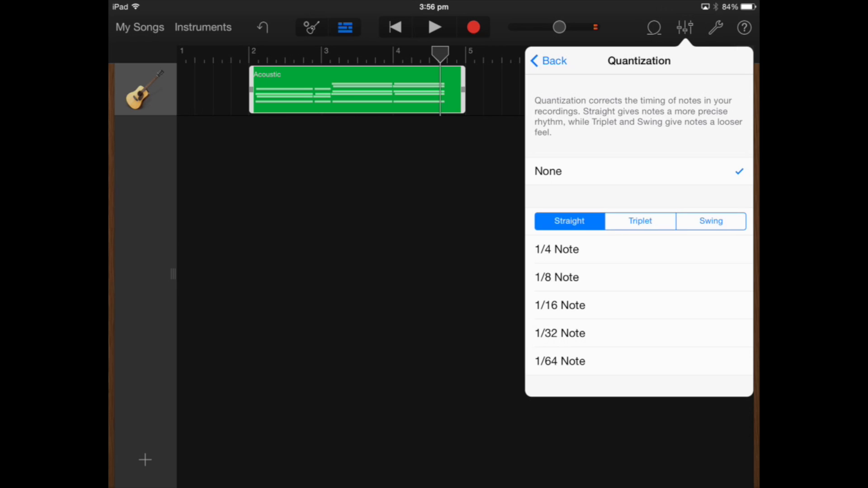
click(548, 61)
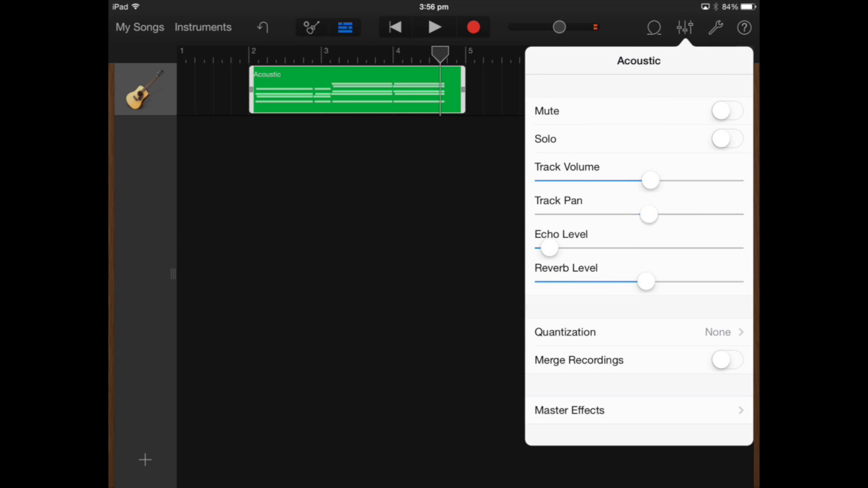
Toggle Merge Recordings on then back off and go to the Master Effects settings.
click(727, 360)
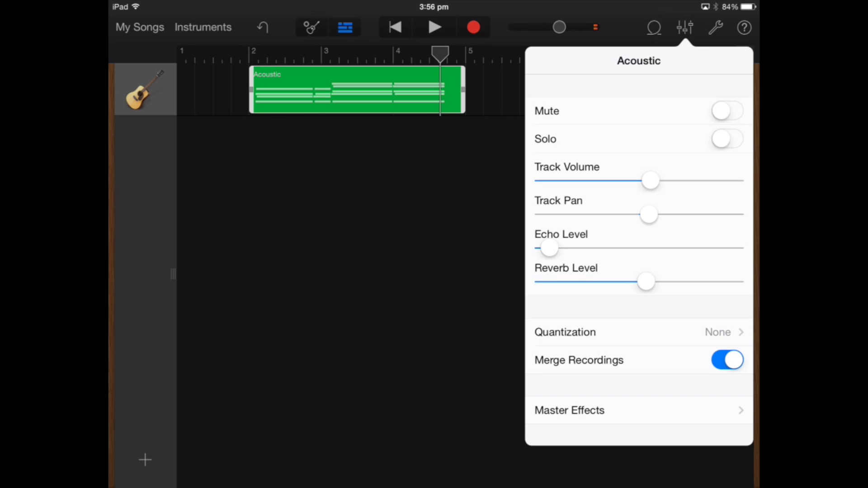
click(727, 360)
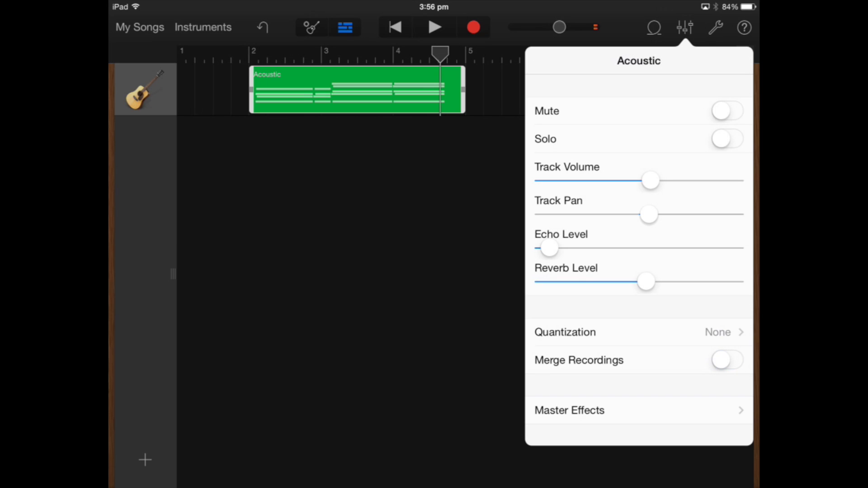
click(638, 410)
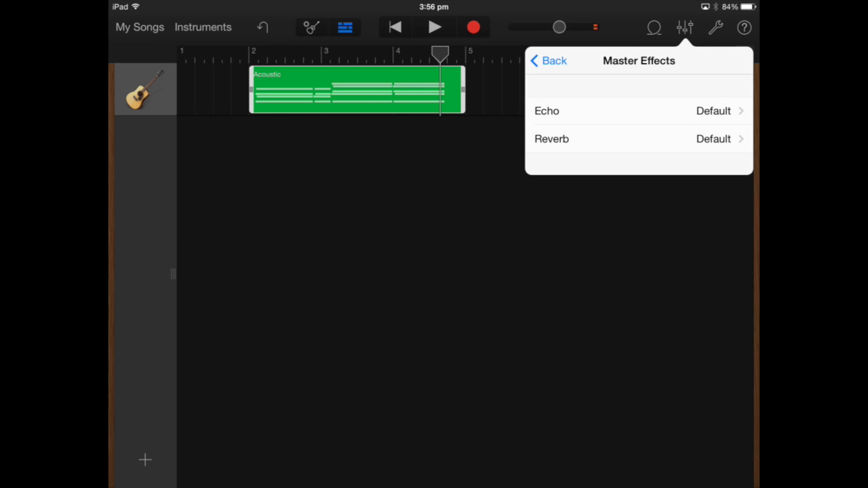
Browse the Echo and Reverb preset lists, keep both at Default, and return to the Acoustic track controls.
click(547, 111)
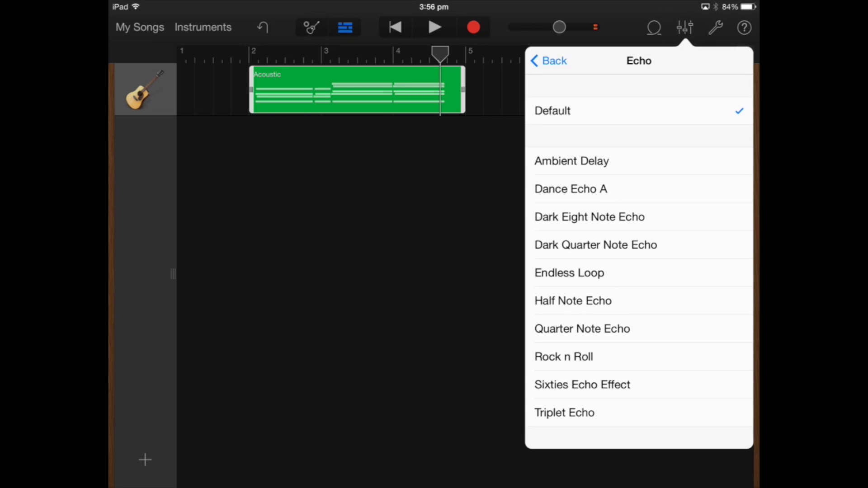
click(548, 61)
click(563, 139)
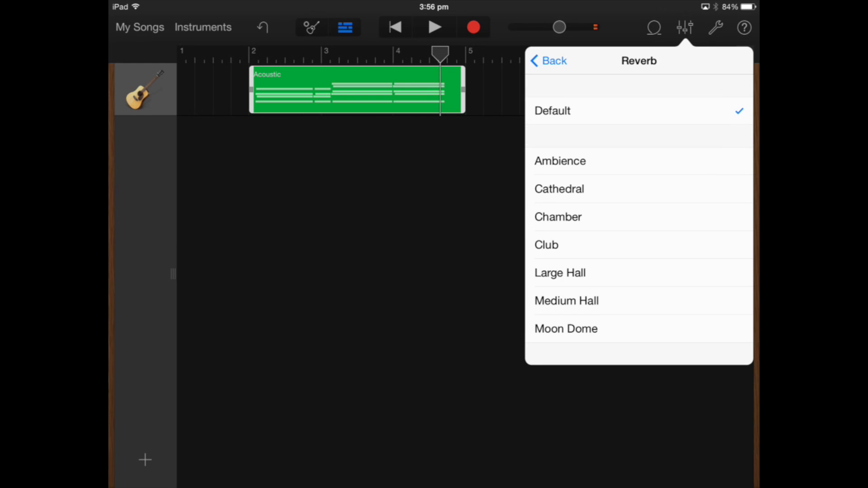
click(549, 61)
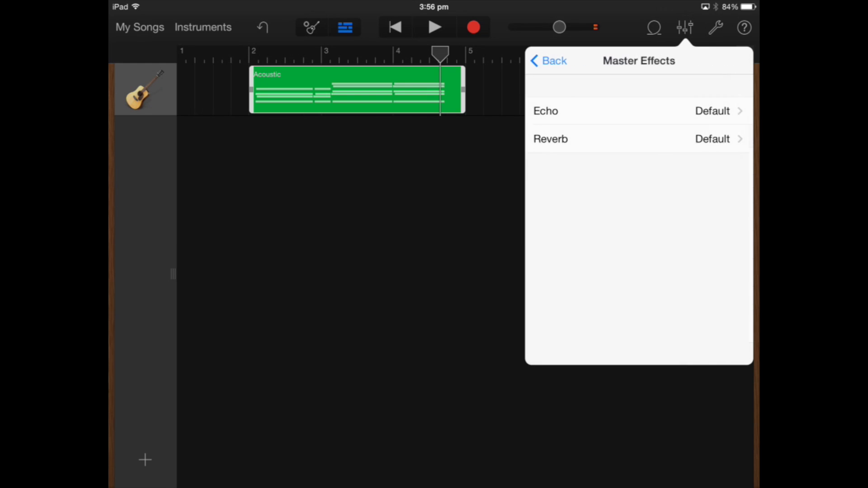
click(548, 61)
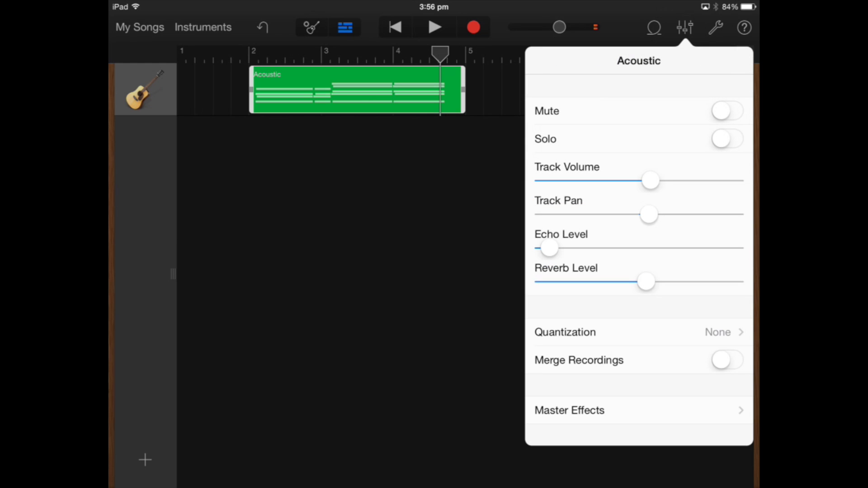
In song settings, toggle the metronome and count-in off and back on.
click(716, 27)
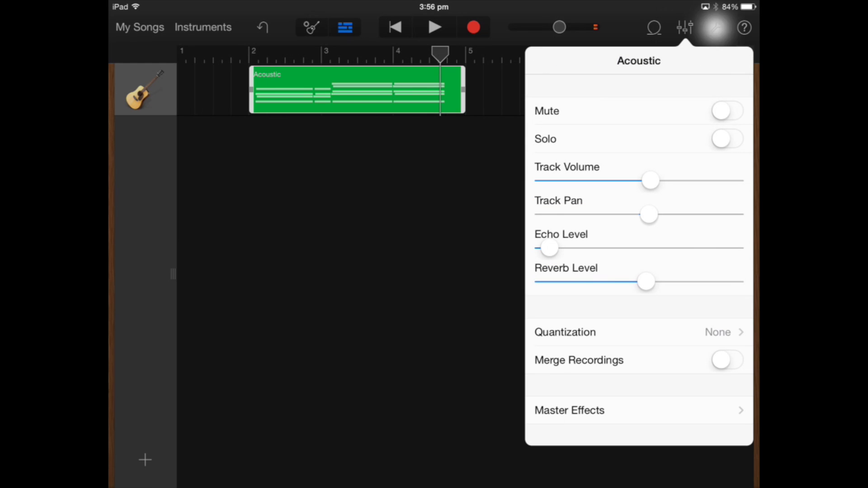
click(727, 110)
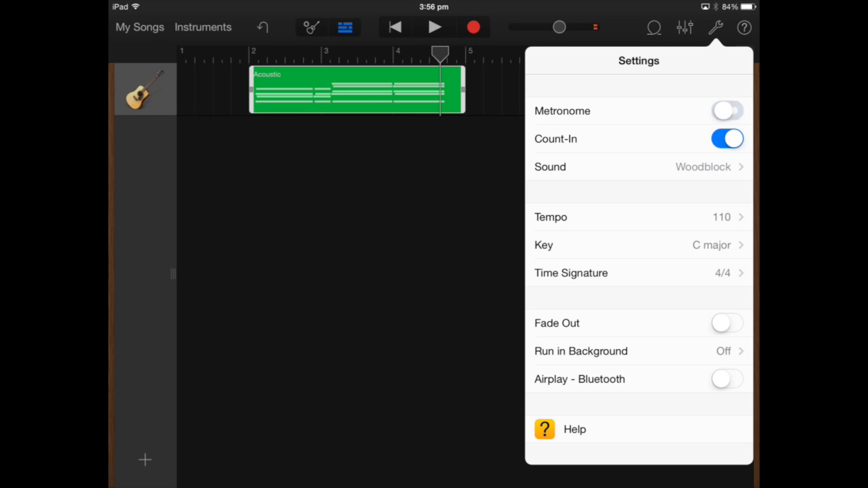
click(727, 111)
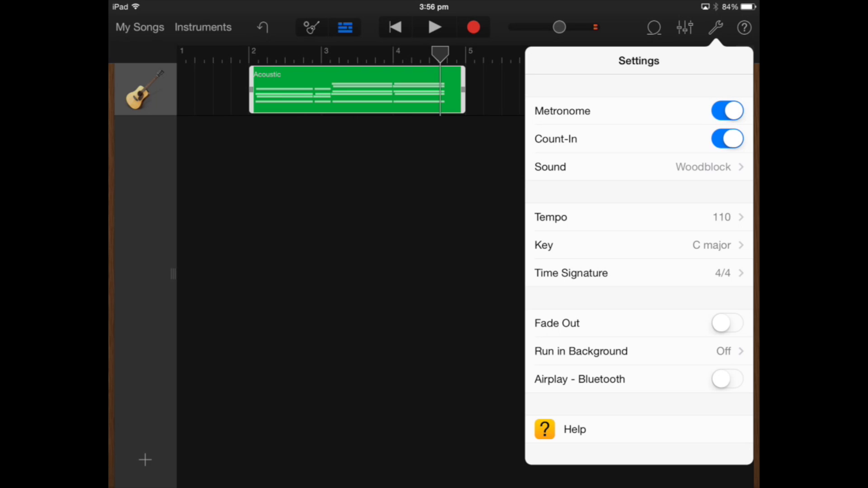
click(727, 138)
click(727, 138)
Try the Hihat metronome sound and switch back to Woodblock.
click(610, 168)
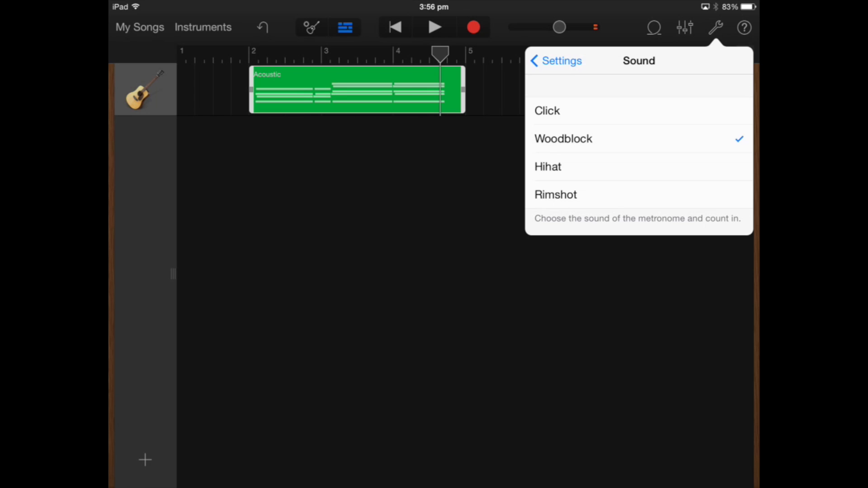
click(548, 167)
click(563, 139)
click(556, 61)
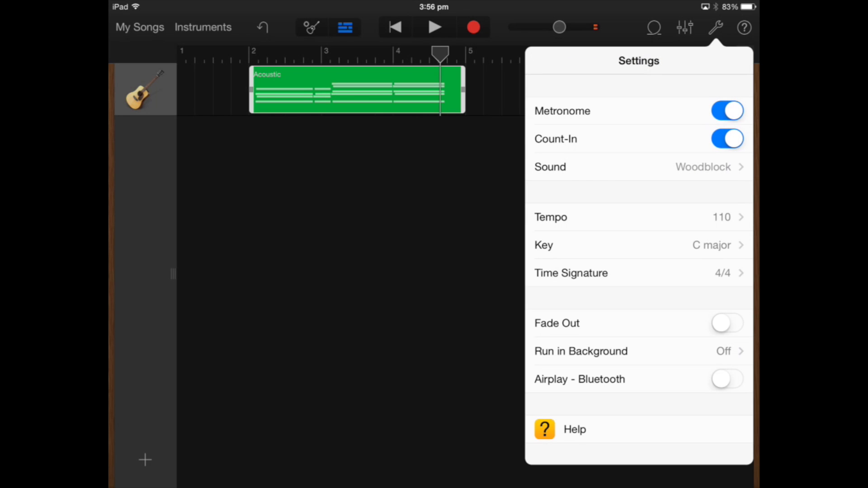
Lower the song tempo from 110 to 100 bpm and go to the time signature choices.
click(551, 217)
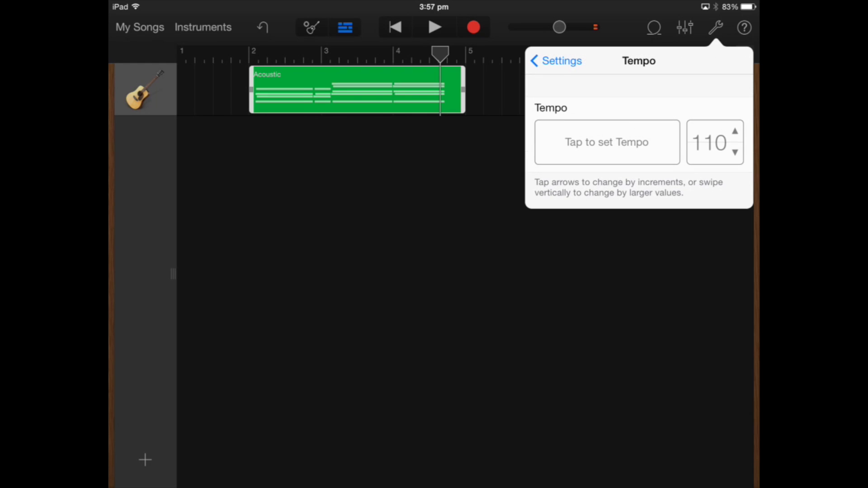
mouse_move(710, 136)
mouse_down()
mouse_move(710, 166)
mouse_move(710, 144)
mouse_up()
click(715, 28)
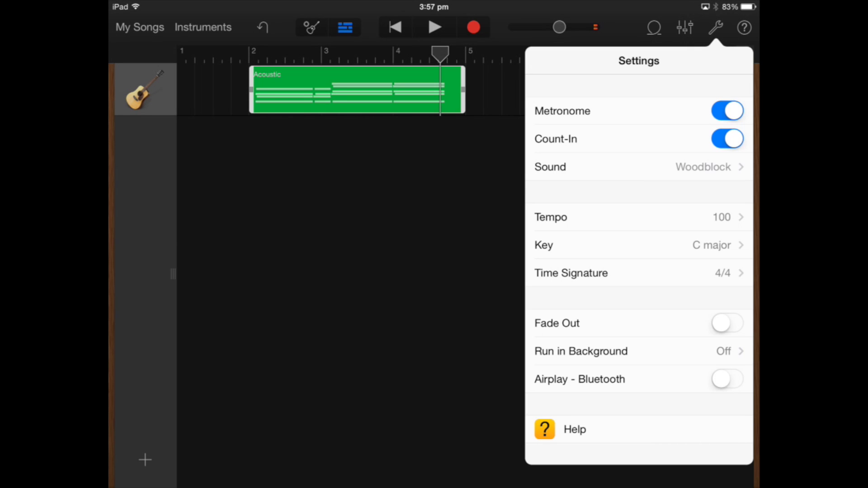
click(571, 273)
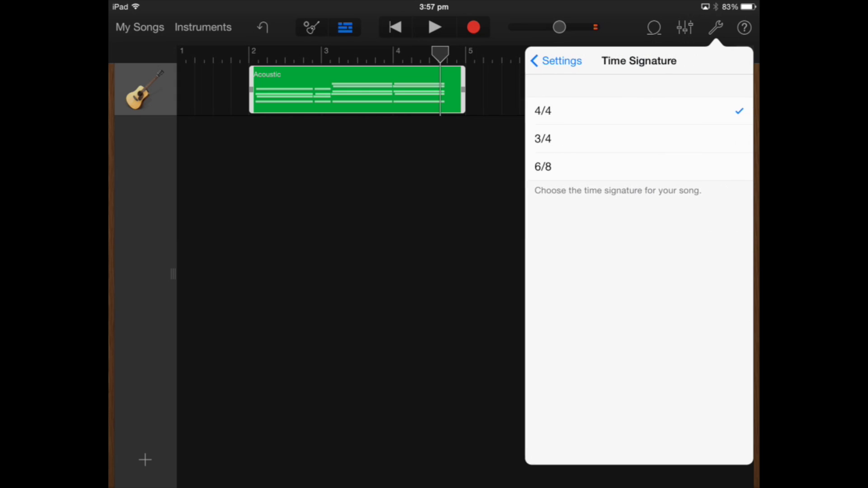
Try 3/4 and 6/8 time, restoring 4/4 each time.
click(543, 139)
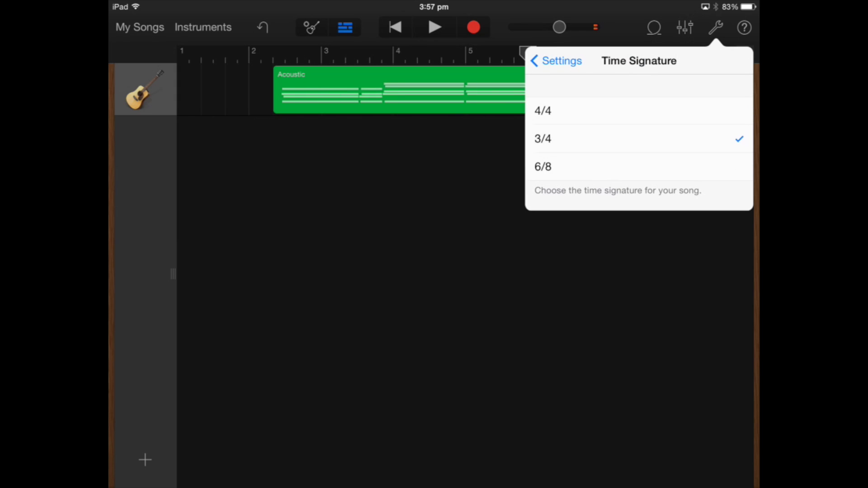
click(543, 111)
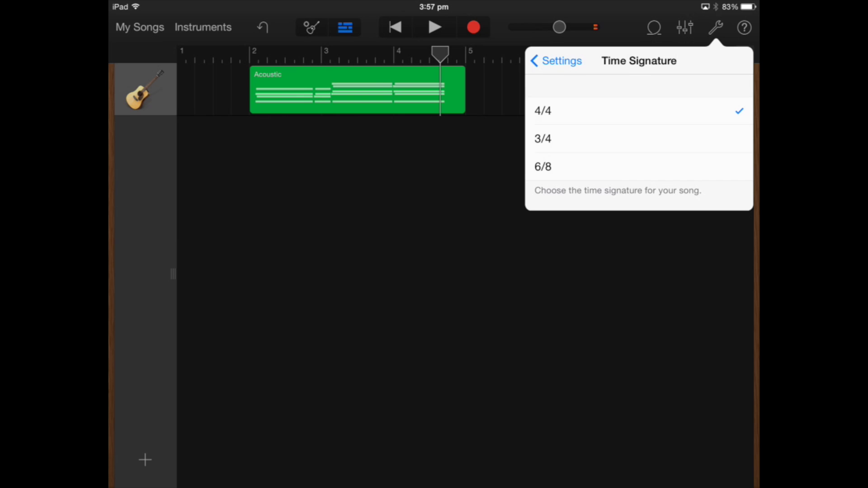
click(543, 166)
click(543, 110)
Return to the main song settings and turn on the song fade out.
click(556, 60)
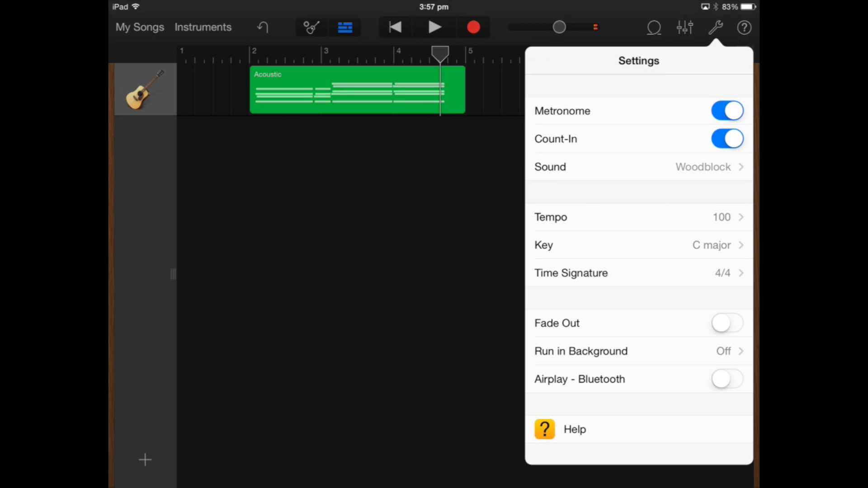
click(727, 323)
Toggle the song fade out and look at the Run in Background option.
click(727, 323)
click(580, 351)
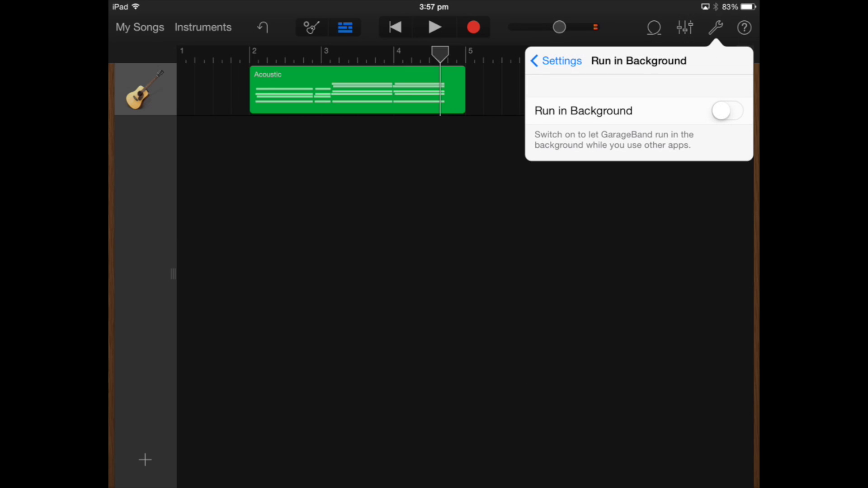
click(556, 60)
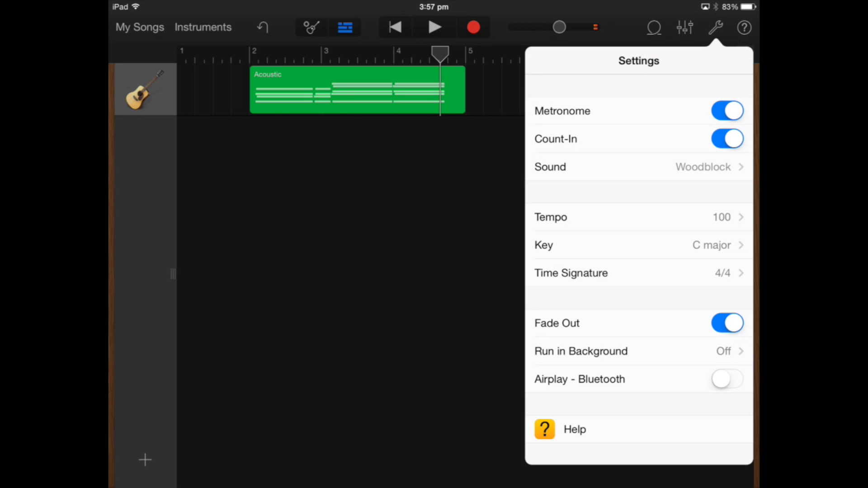
Turn Airplay - Bluetooth on, dismiss the audio input warning, and switch it back off.
click(727, 380)
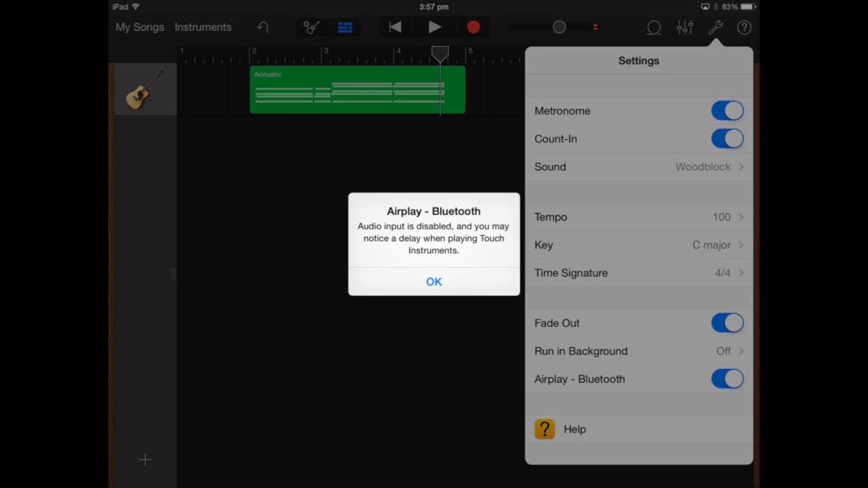
click(434, 282)
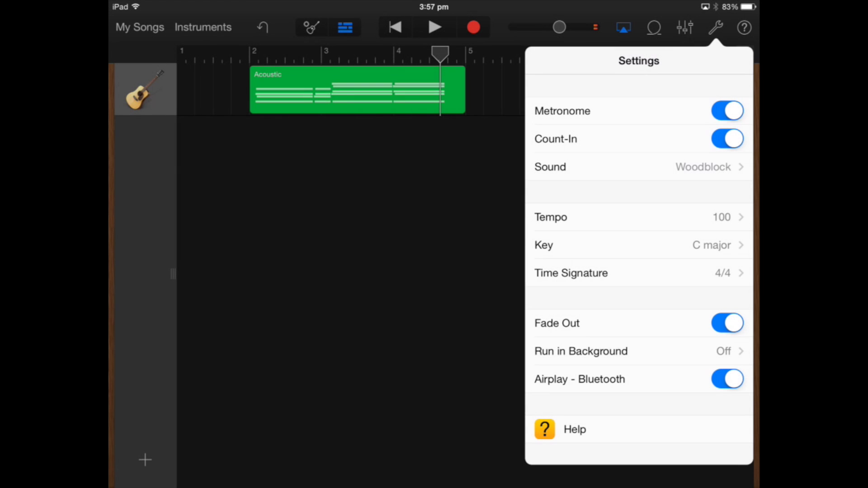
click(727, 380)
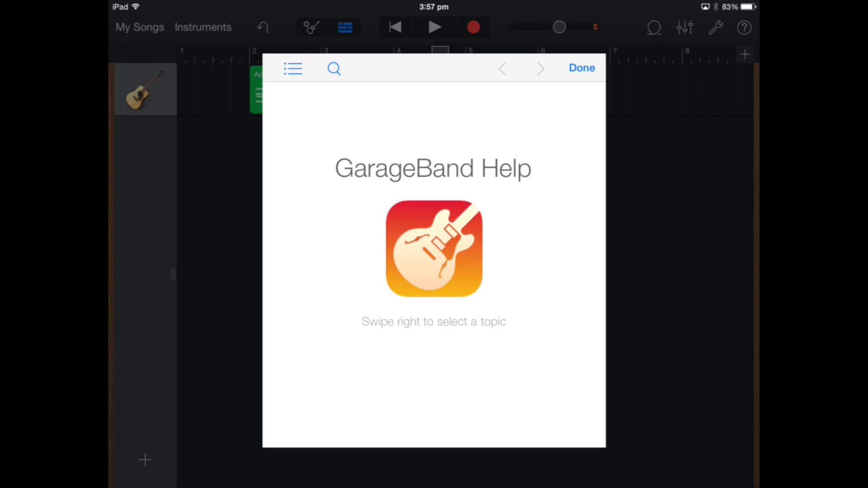
Show the list of help topics, then close Help to return to the song.
click(293, 67)
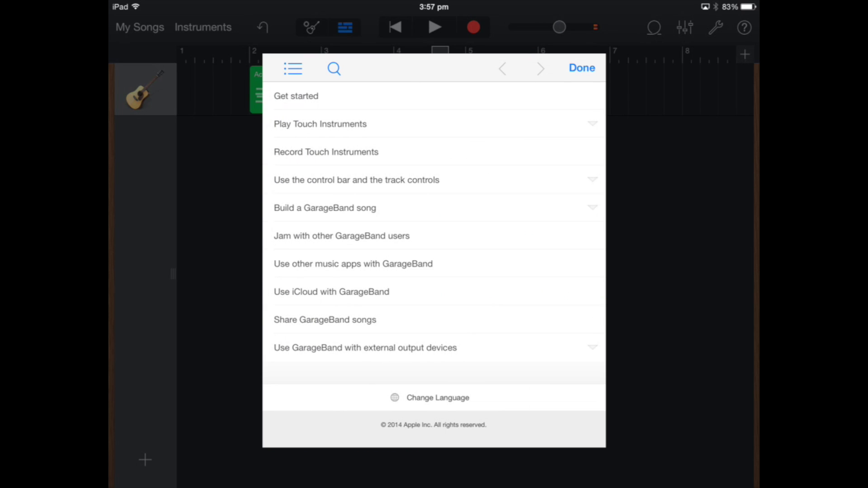
scroll(434, 265, up, 2)
click(583, 68)
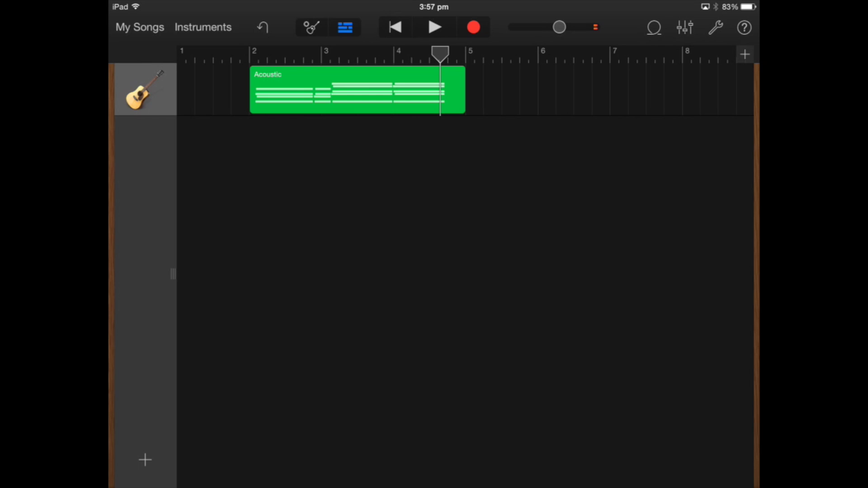
Show quick help tips, swipe open the Acoustic track's mute, solo and volume controls, and start adding a track.
click(744, 28)
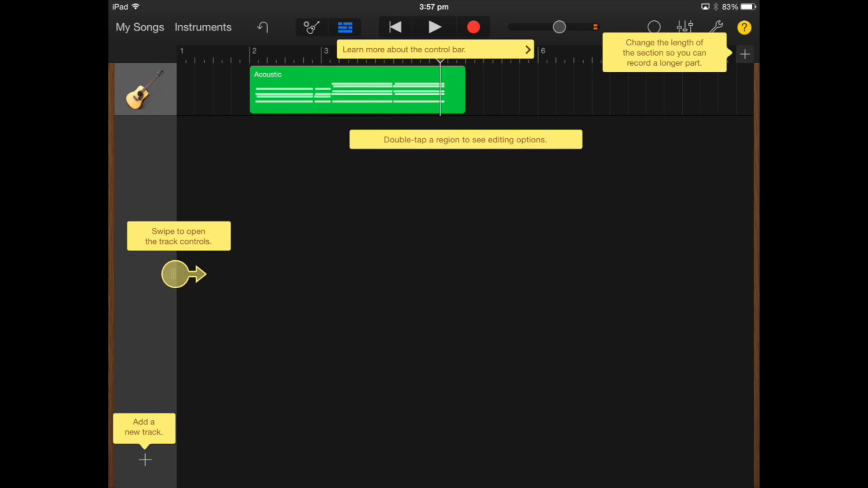
click(492, 154)
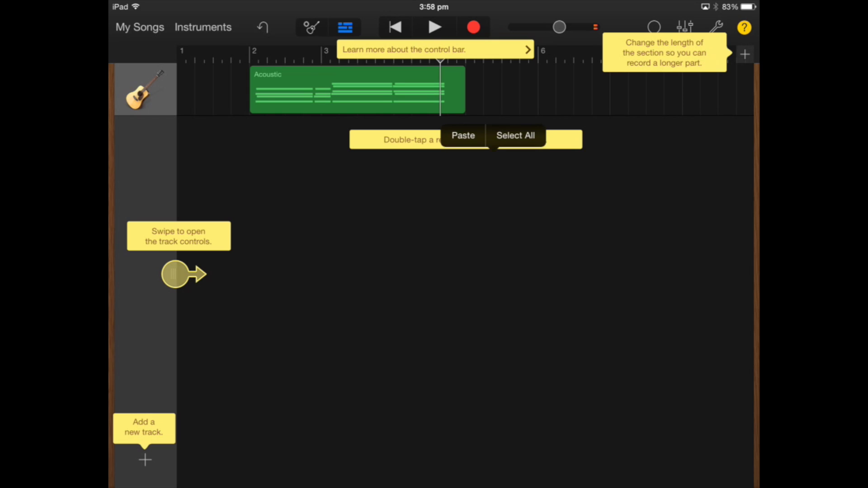
click(520, 215)
drag(146, 88, 299, 88)
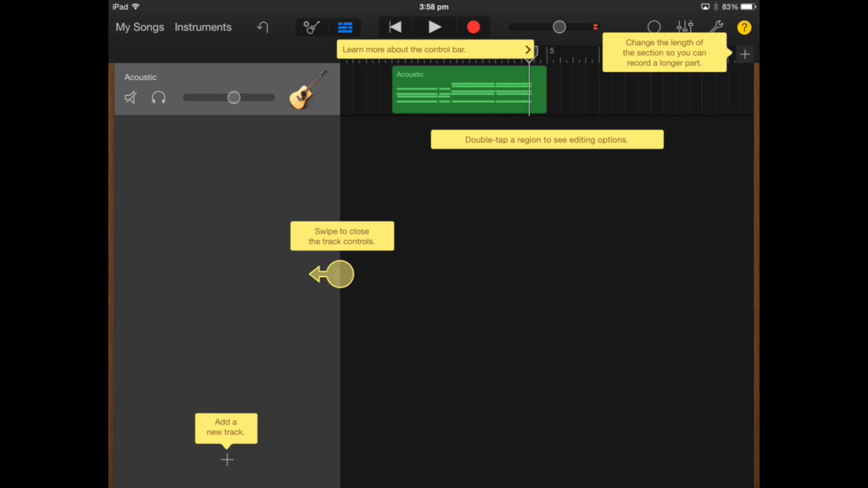
click(227, 460)
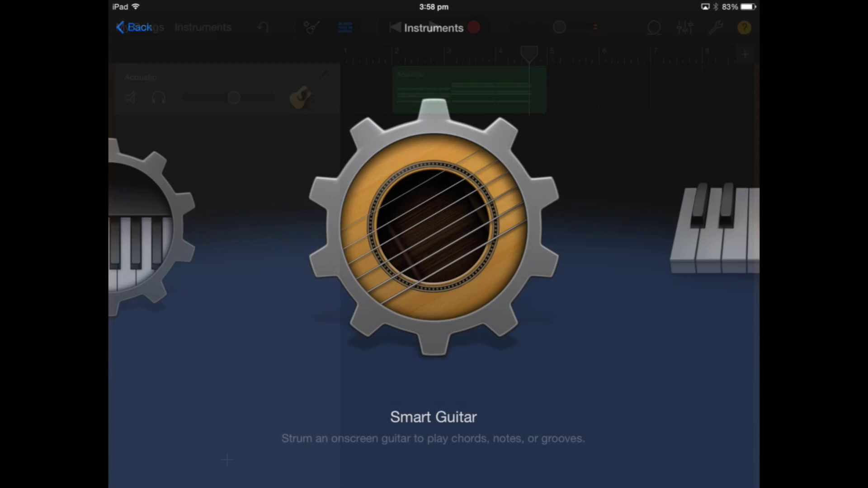
Swipe the instrument carousel to Smart Keyboard and create the Grand Piano track.
drag(611, 230, 339, 230)
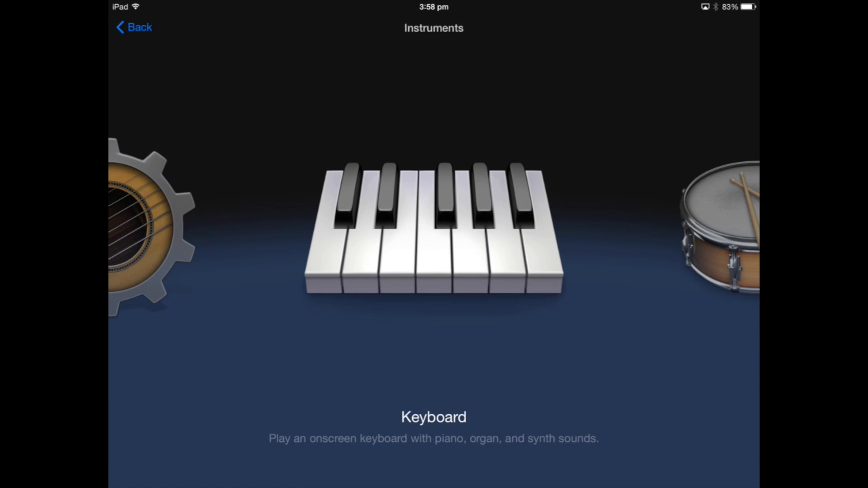
mouse_move(542, 231)
mouse_down()
mouse_move(306, 231)
mouse_move(542, 231)
mouse_up()
drag(306, 230, 543, 231)
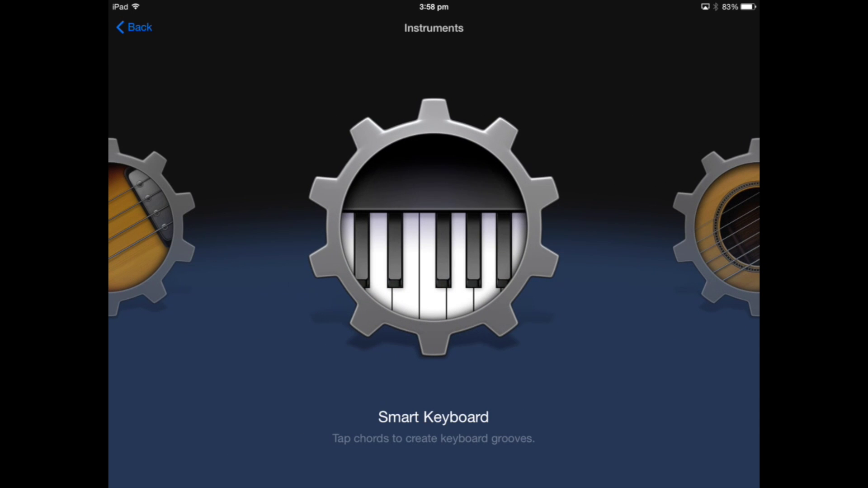
click(434, 231)
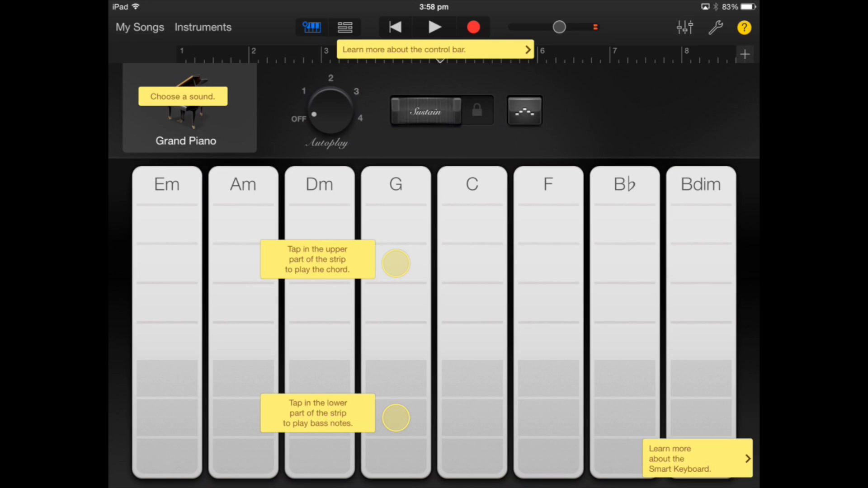
Toggle the help tips over the Smart Keyboard and set Autoplay to pattern 1.
click(745, 28)
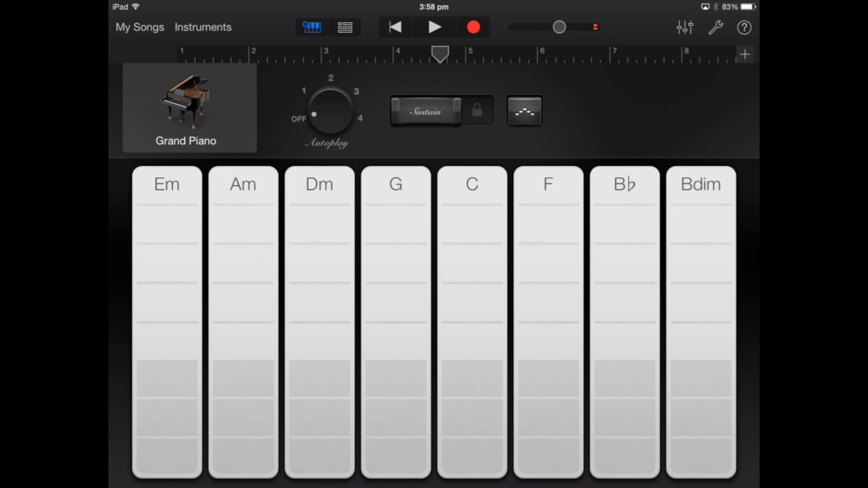
click(744, 27)
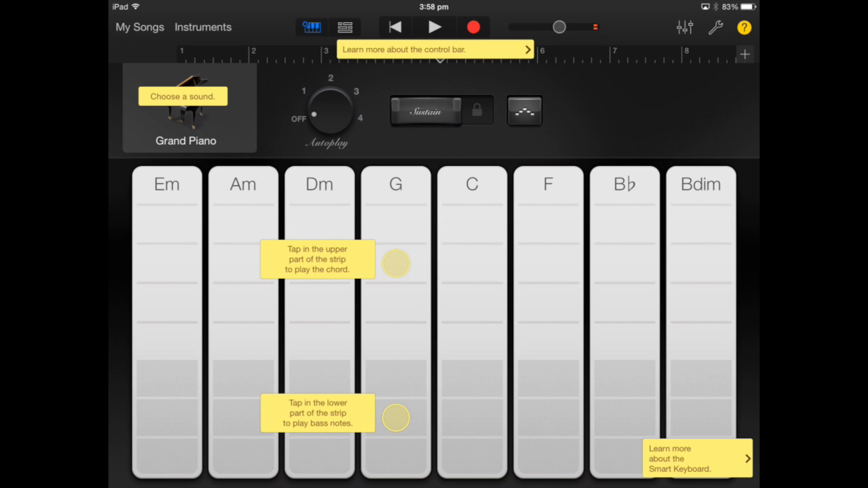
click(744, 28)
drag(314, 115, 317, 100)
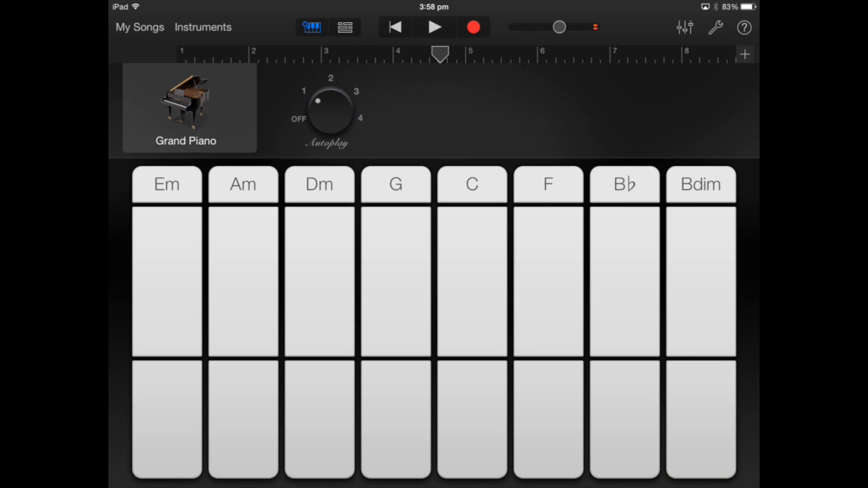
Autoplay the C, G and F chords, then stop the F chord.
click(472, 281)
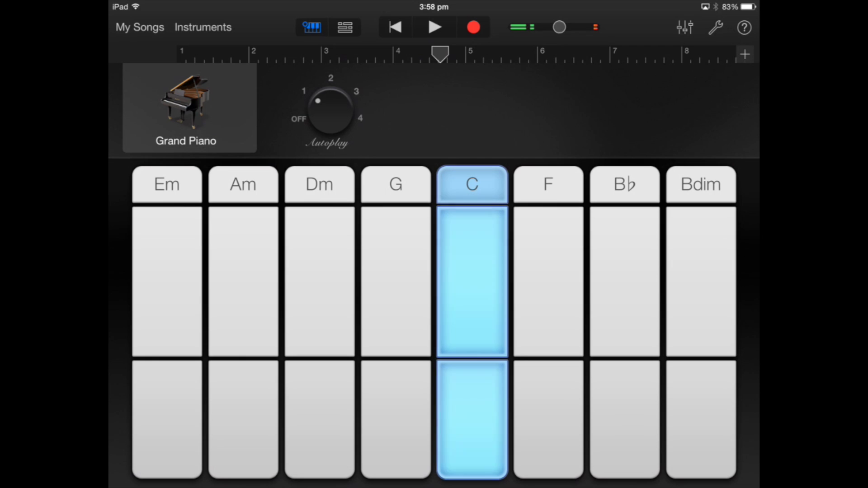
click(395, 282)
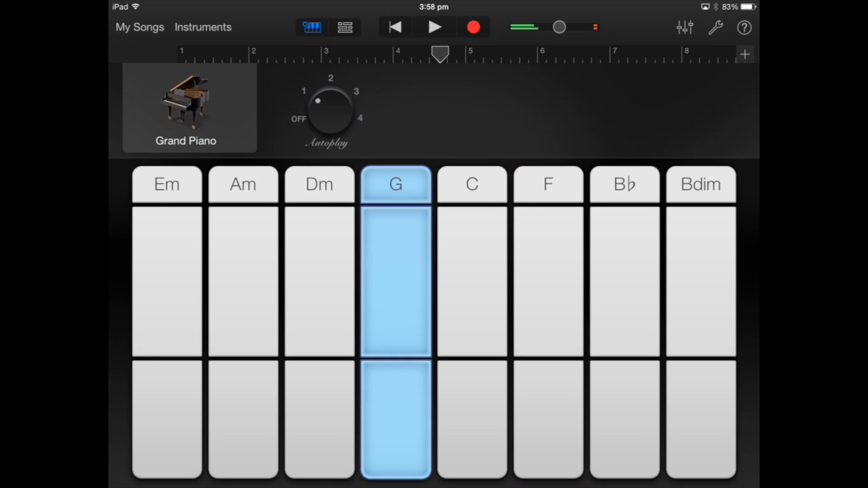
click(548, 281)
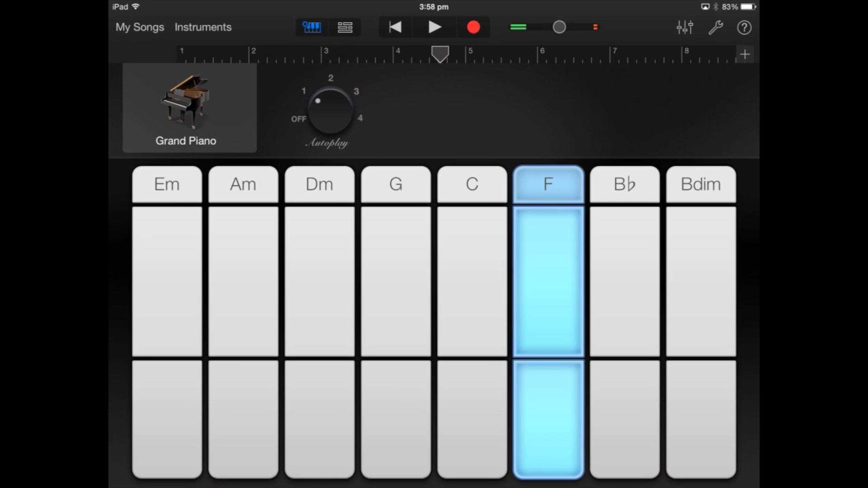
click(548, 281)
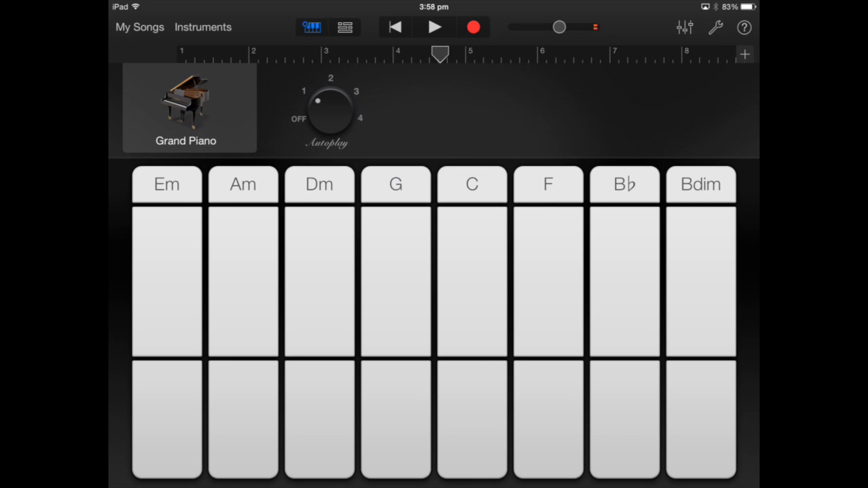
Toggle the chord-strip help tips and switch back to the tracks view.
click(744, 28)
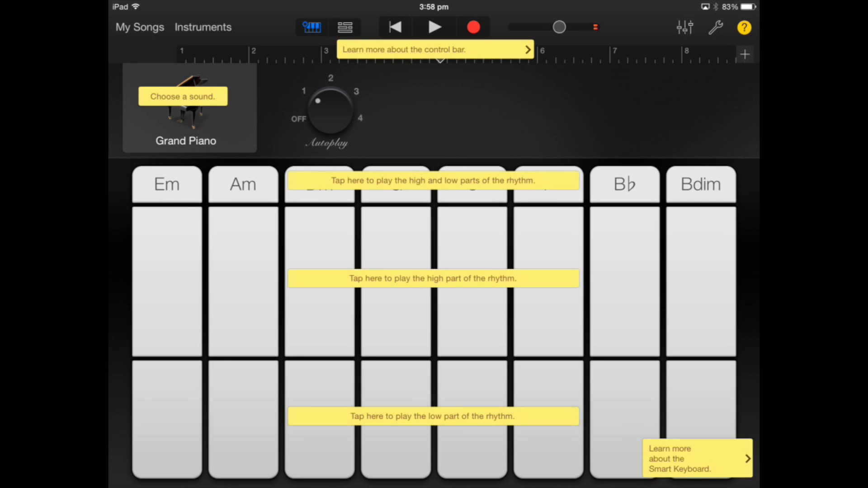
click(744, 28)
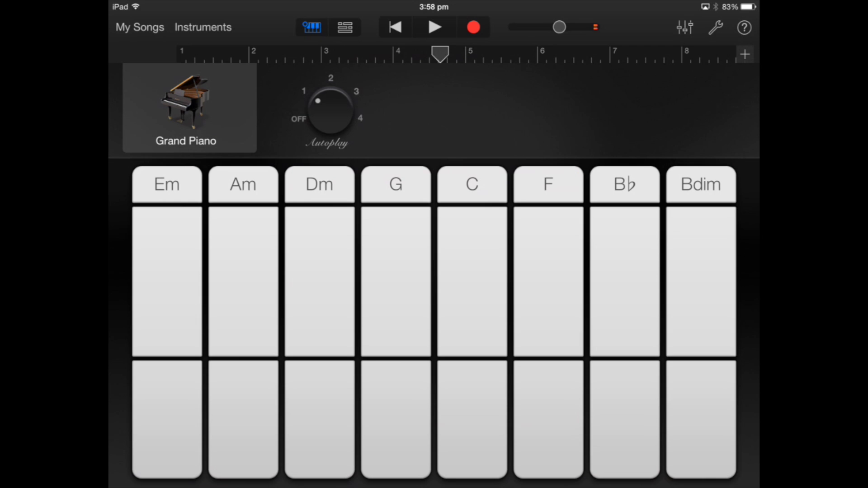
click(345, 28)
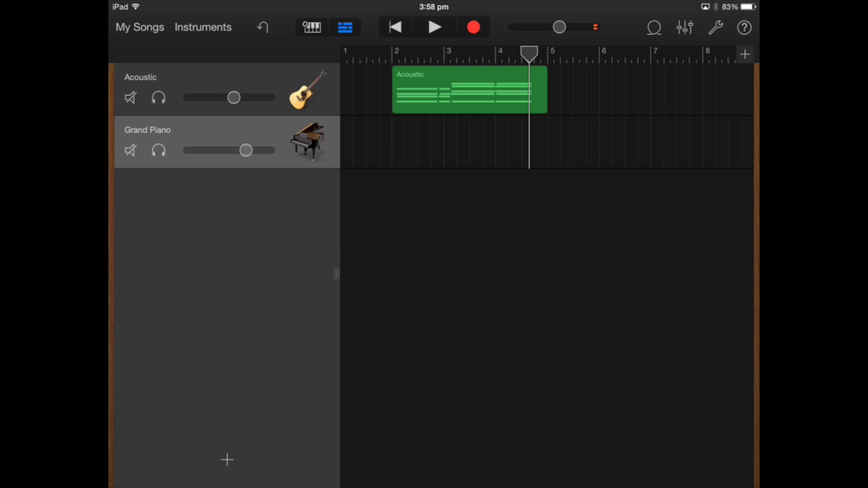
Try the mute and solo buttons on the Acoustic and Grand Piano tracks, leaving both unmuted.
click(157, 150)
click(158, 150)
click(131, 98)
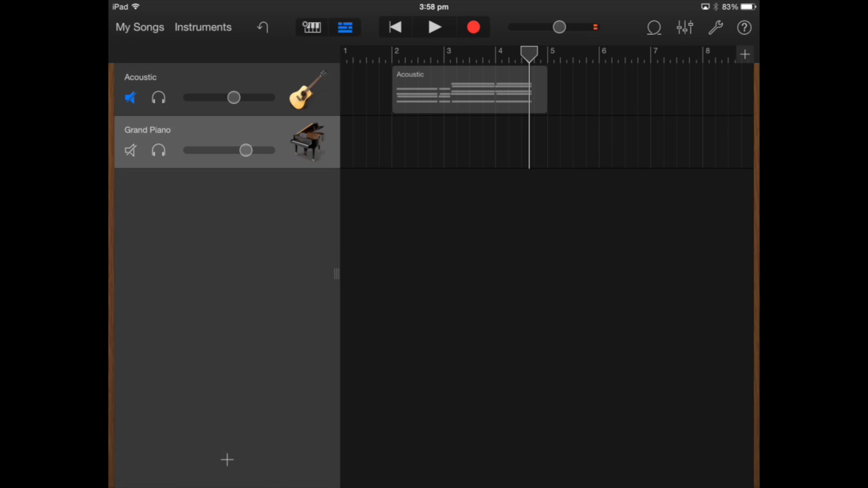
click(158, 150)
click(158, 149)
click(130, 150)
click(130, 150)
click(131, 98)
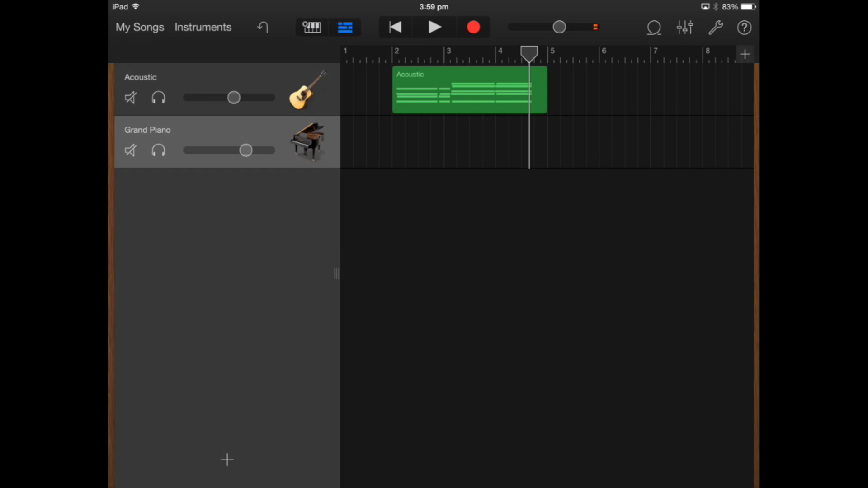
Raise the Acoustic volume, lower the Grand Piano volume, and return the playhead to the start.
mouse_move(234, 98)
mouse_down()
mouse_move(267, 98)
mouse_move(227, 98)
mouse_move(244, 98)
mouse_up()
mouse_move(245, 150)
mouse_down()
mouse_move(216, 150)
mouse_move(244, 150)
mouse_move(234, 150)
mouse_up()
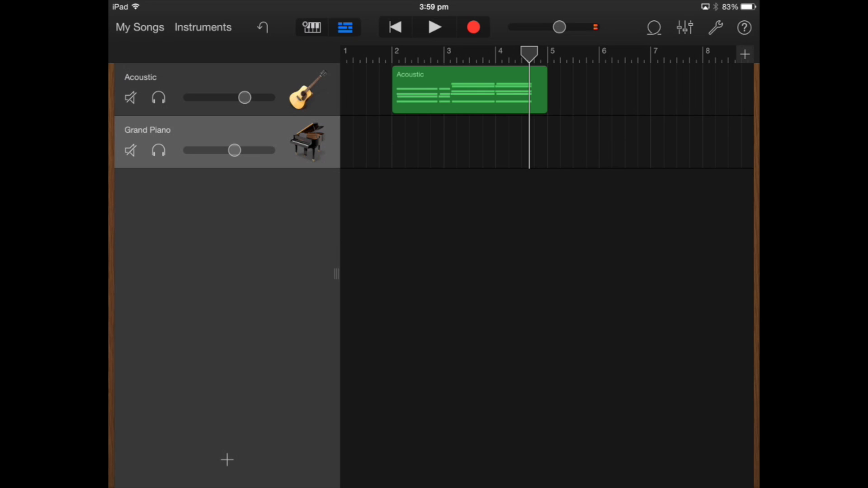
click(396, 27)
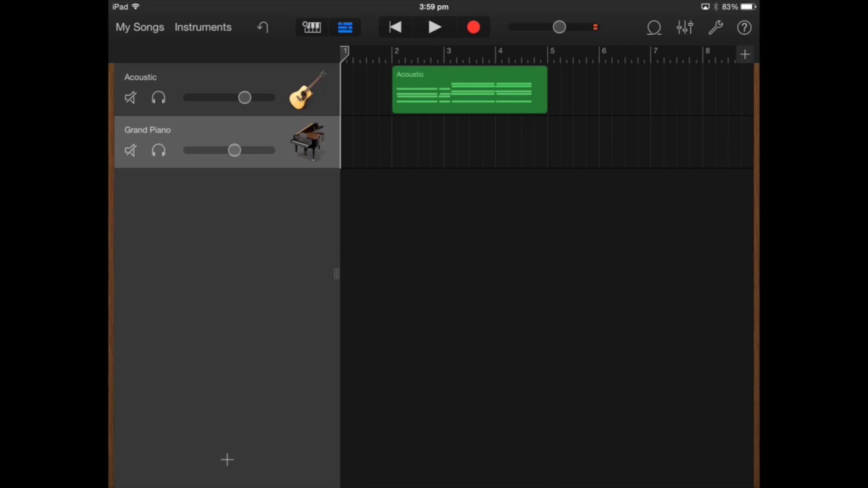